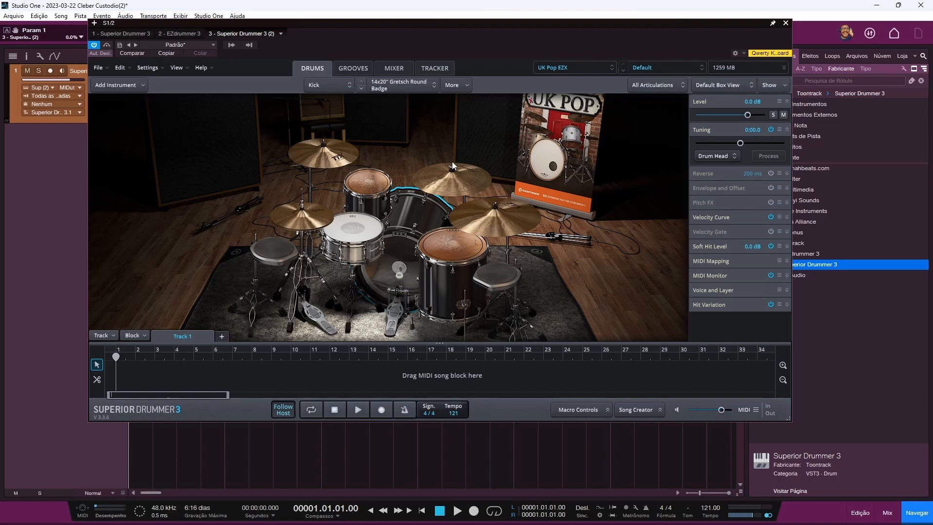
Step: Keep UK Pop EZX as the sound library and list its drums-and-mixer presets
{"action": "left_click", "coordinate": [566, 67]}
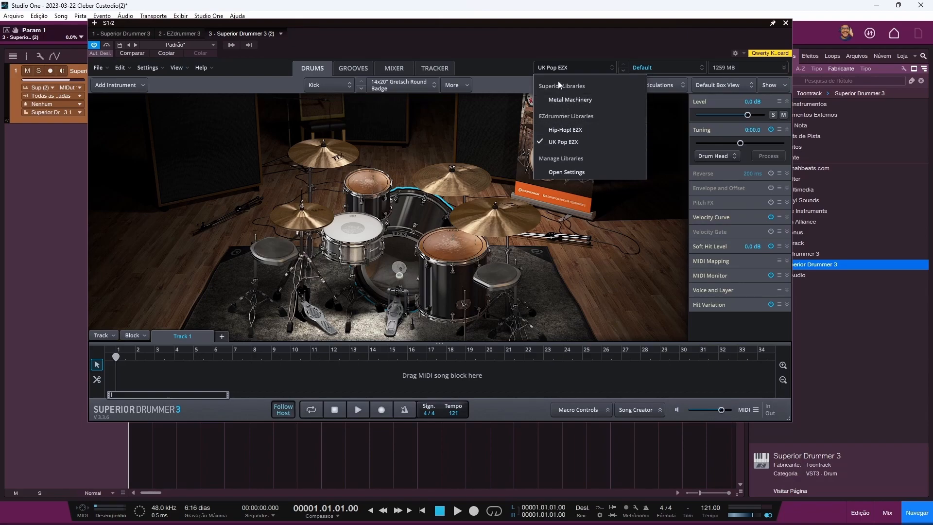
{"action": "left_click", "coordinate": [564, 69]}
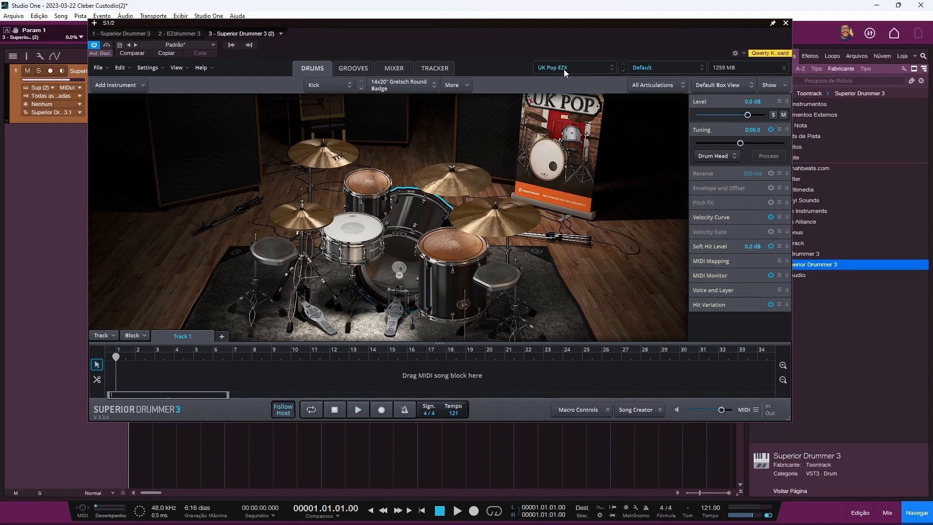
{"action": "left_click", "coordinate": [667, 67]}
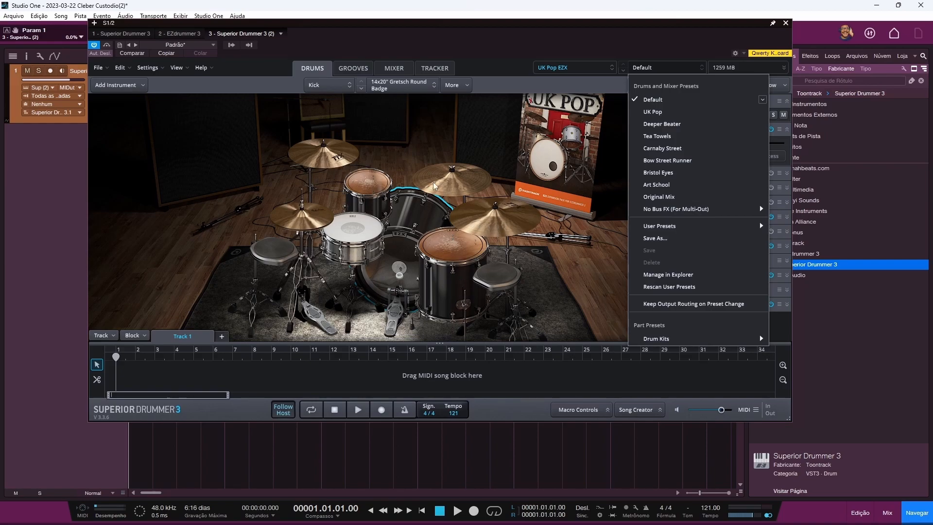
Step: Load the Tea Towels preset and look over its mixer channels
{"action": "left_click", "coordinate": [686, 136]}
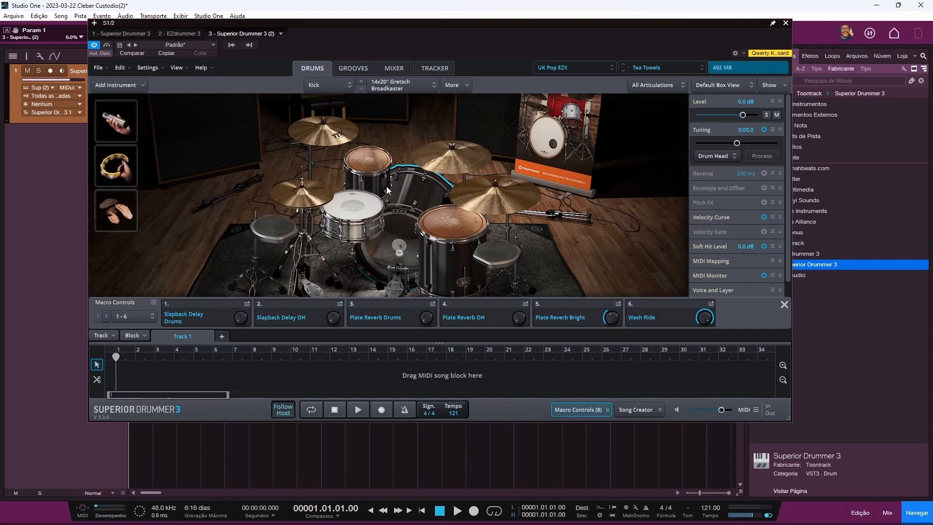
{"action": "left_click", "coordinate": [392, 69]}
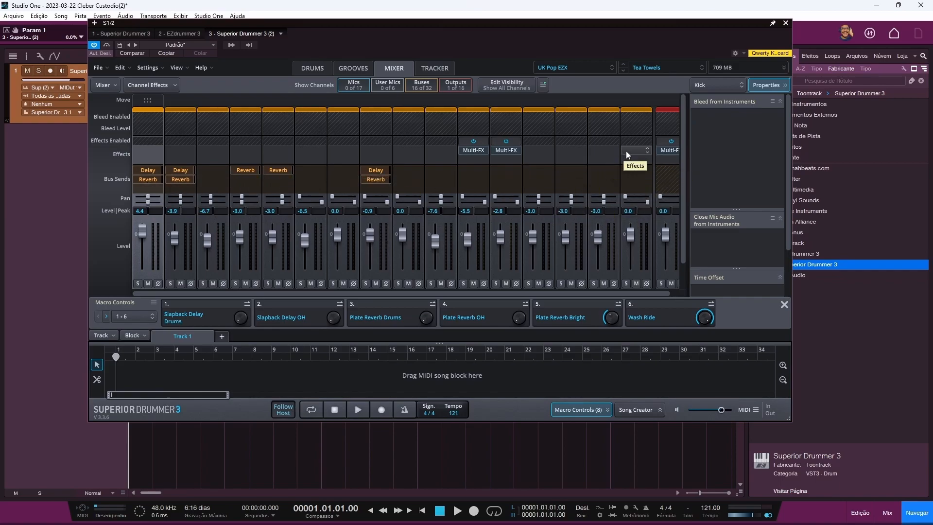
{"action": "left_click_drag", "start_coordinate": [264, 294], "coordinate": [300, 294]}
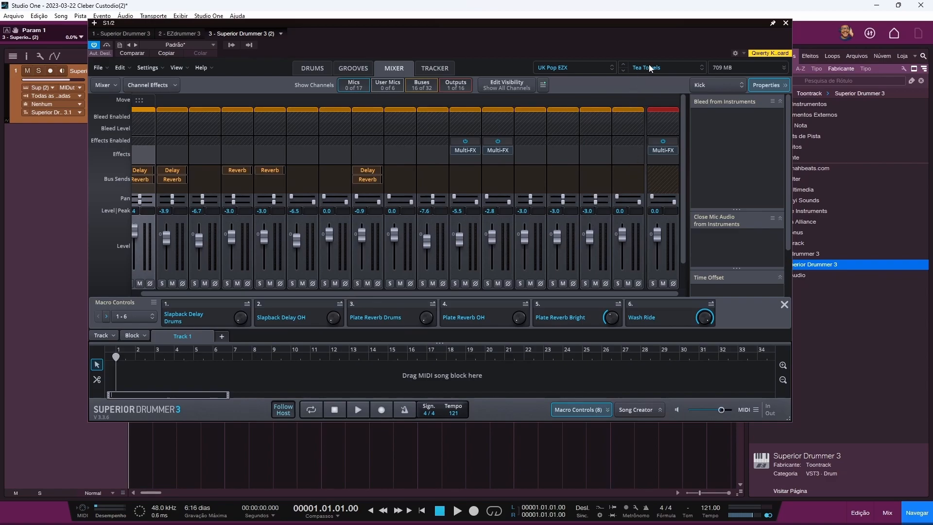
Step: Switch the UK Pop EZX kit to the Bristol Eyes preset and return to the drum kit view
{"action": "left_click", "coordinate": [587, 67]}
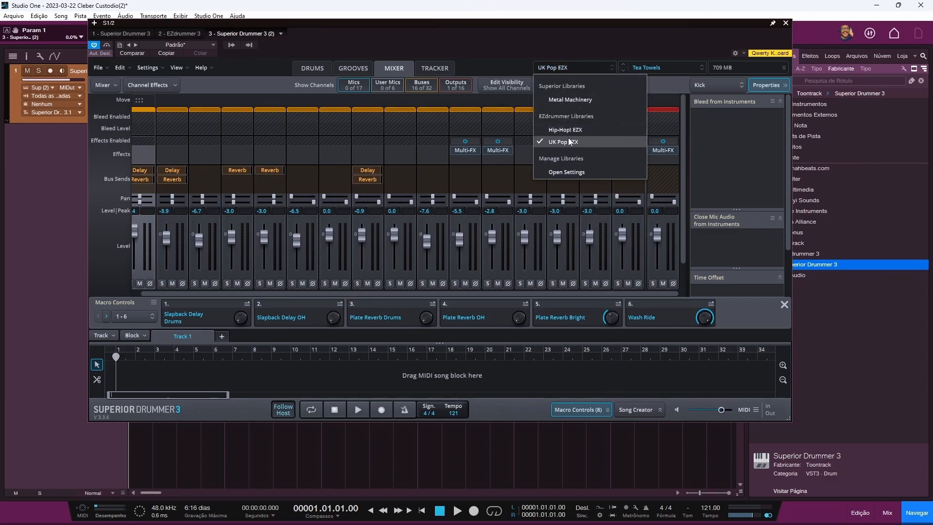
{"action": "left_click", "coordinate": [644, 67]}
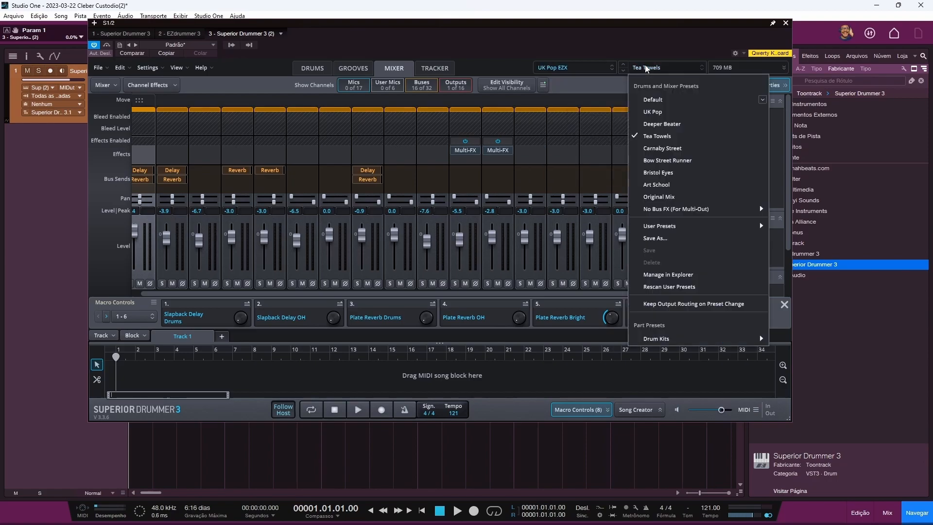
{"action": "left_click", "coordinate": [661, 173]}
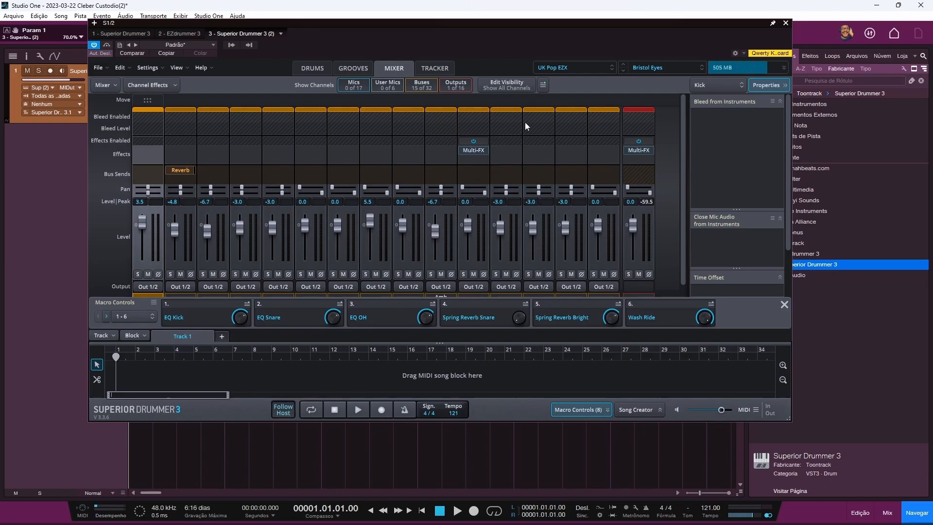
{"action": "left_click", "coordinate": [312, 70]}
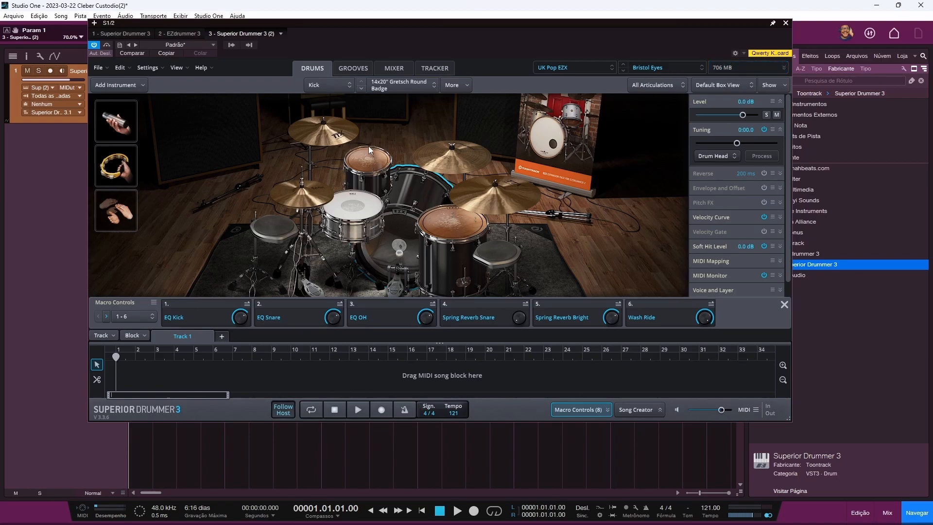
Step: Place the Verse 01 groove at the start of Track 1
{"action": "left_click", "coordinate": [353, 68]}
{"action": "left_click_drag", "start_coordinate": [287, 208], "coordinate": [115, 372]}
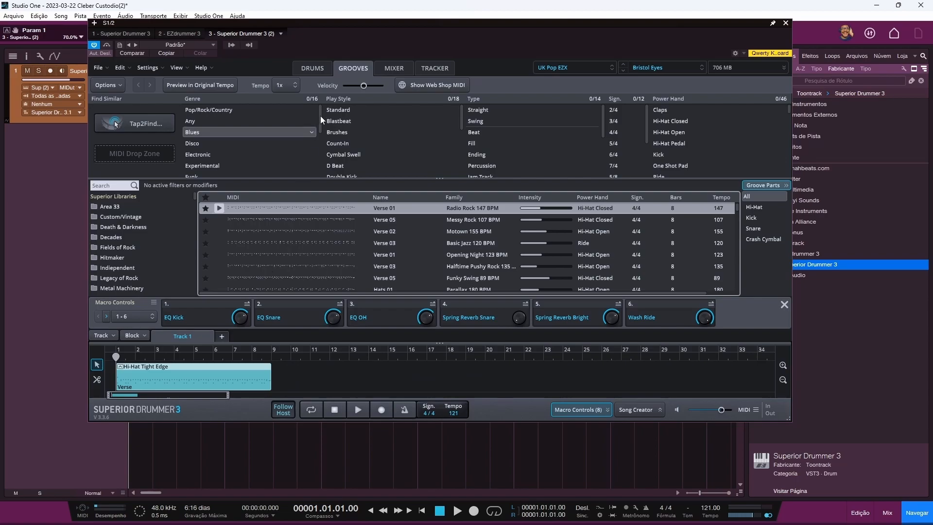
{"action": "left_click", "coordinate": [312, 65]}
Step: Reset the kit to the Default preset and review its mixer channels
{"action": "left_click", "coordinate": [657, 66]}
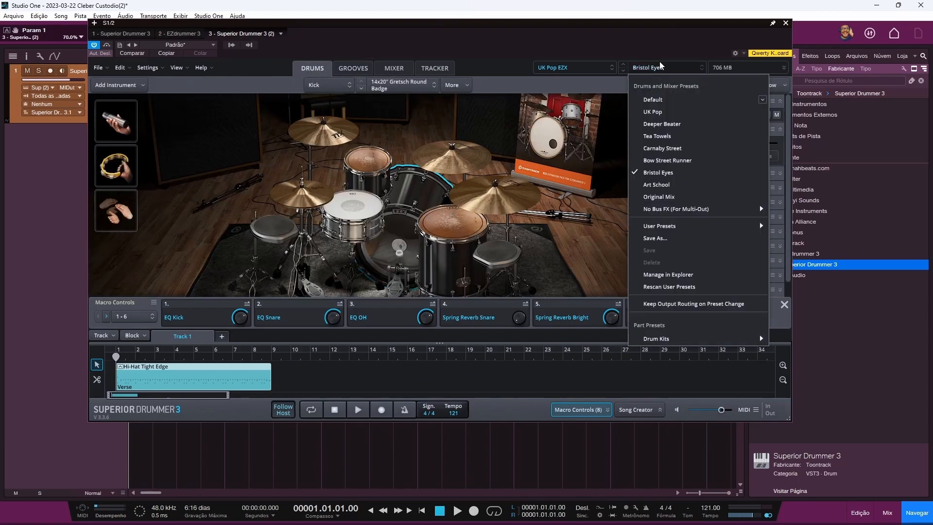
{"action": "left_click", "coordinate": [659, 100]}
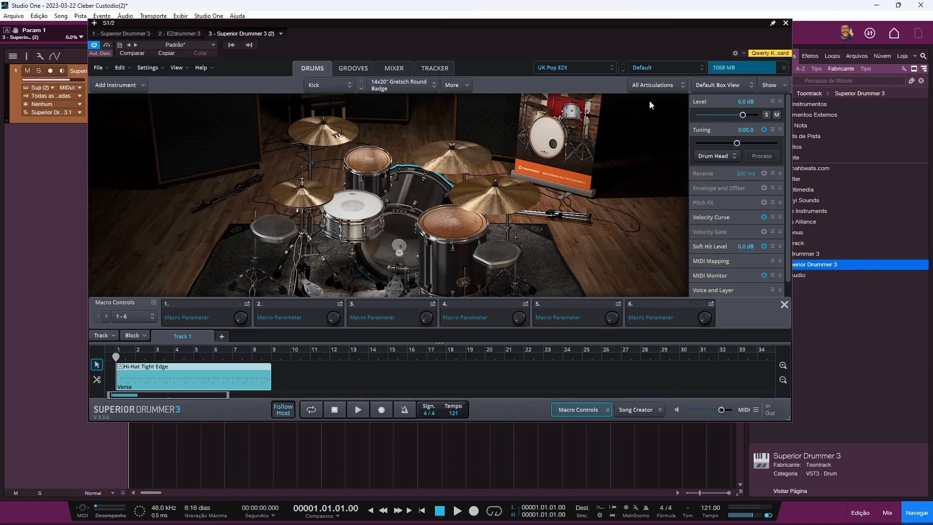
{"action": "left_click", "coordinate": [394, 68]}
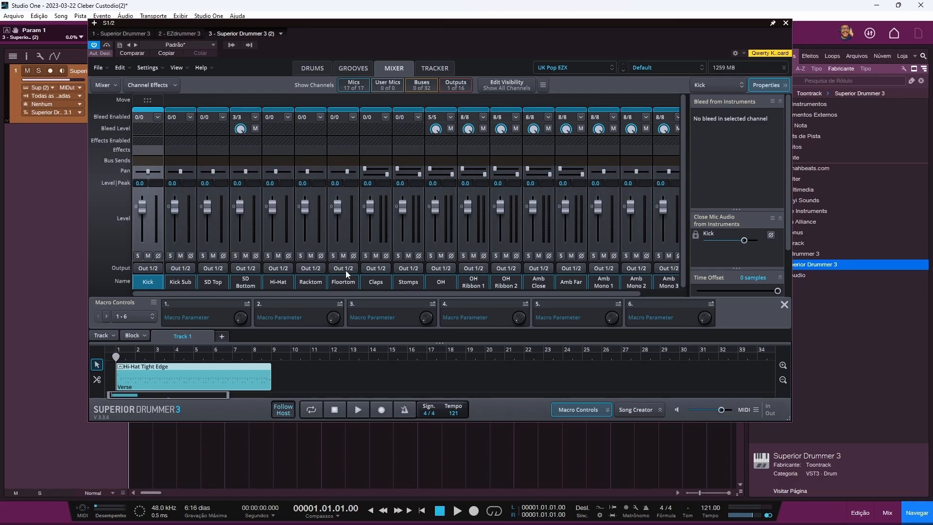
{"action": "left_click_drag", "start_coordinate": [206, 294], "coordinate": [316, 292]}
{"action": "left_click_drag", "start_coordinate": [399, 290], "coordinate": [192, 289]}
{"action": "left_click", "coordinate": [314, 71]}
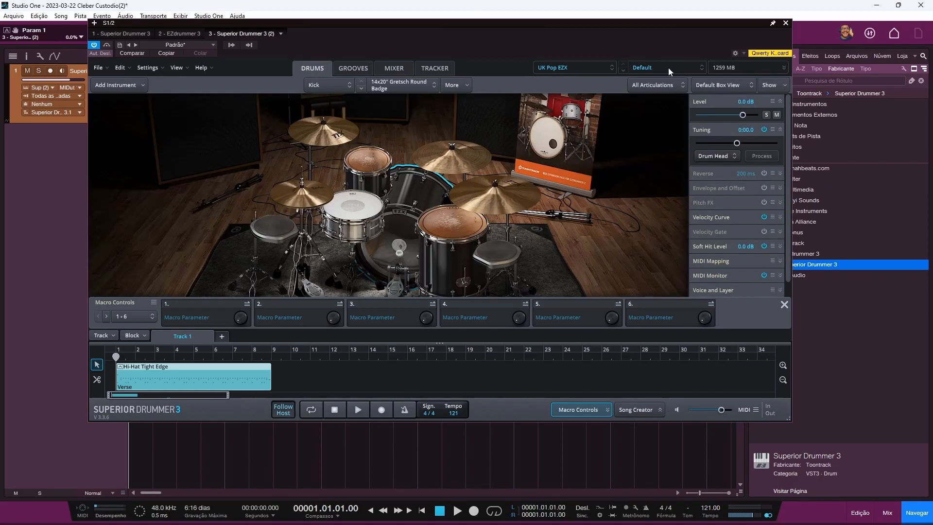
Step: Play the groove while auditioning the Tea Towels, Bristol Eyes and Art School presets
{"action": "left_click", "coordinate": [668, 68]}
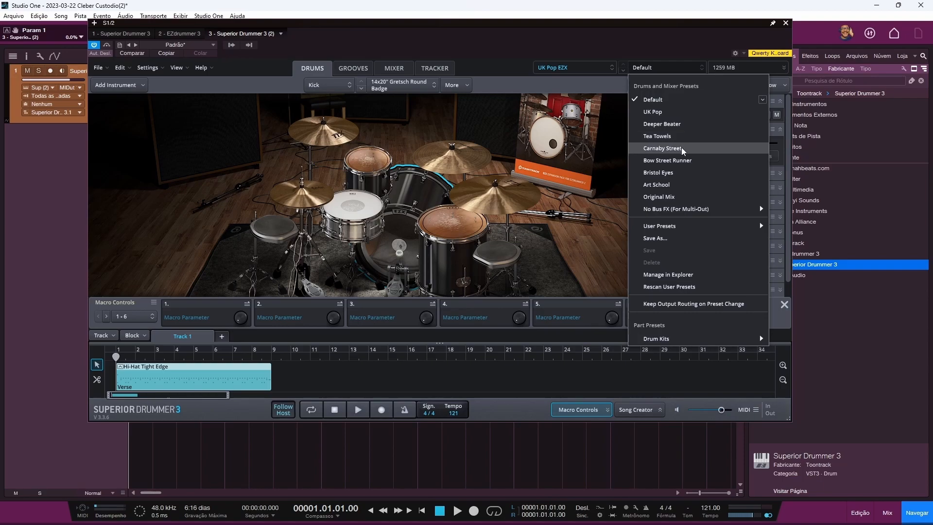
{"action": "left_click", "coordinate": [359, 408]}
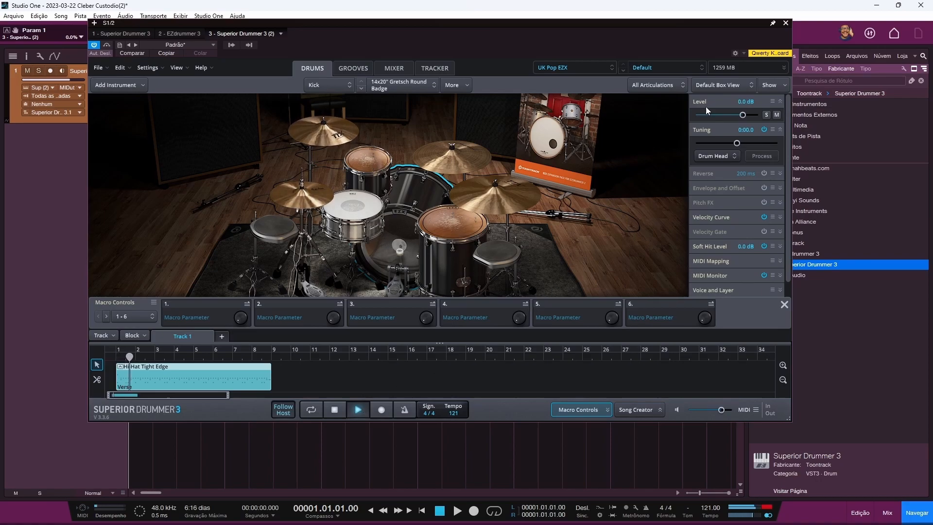
{"action": "left_click", "coordinate": [666, 68]}
{"action": "left_click", "coordinate": [674, 132]}
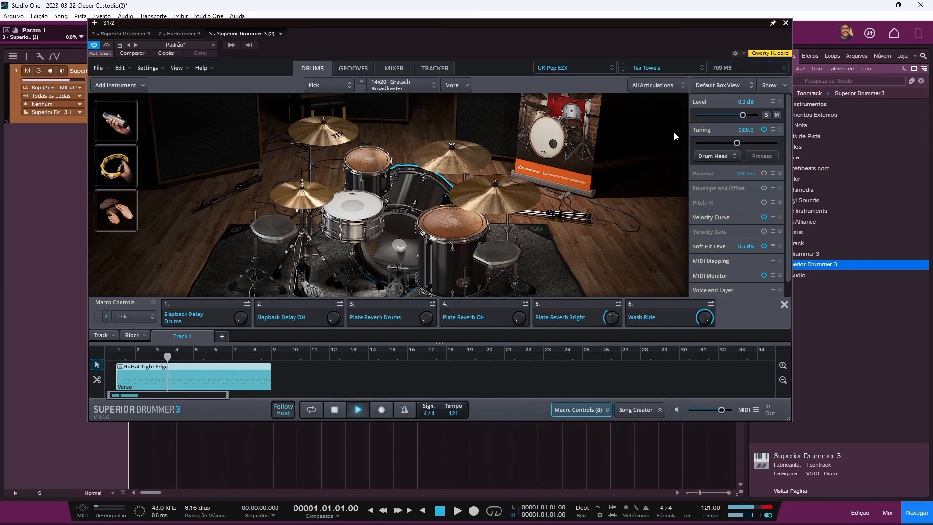
{"action": "left_click", "coordinate": [673, 67]}
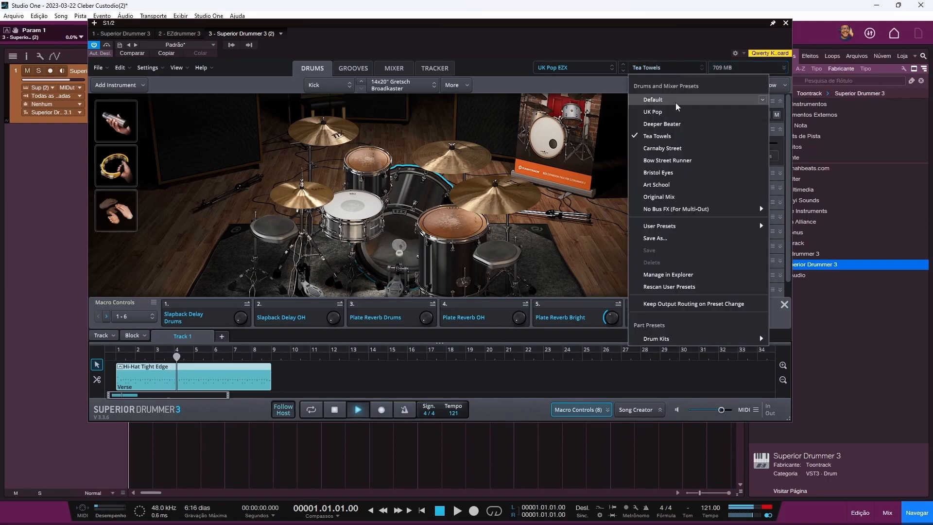
{"action": "left_click", "coordinate": [673, 170]}
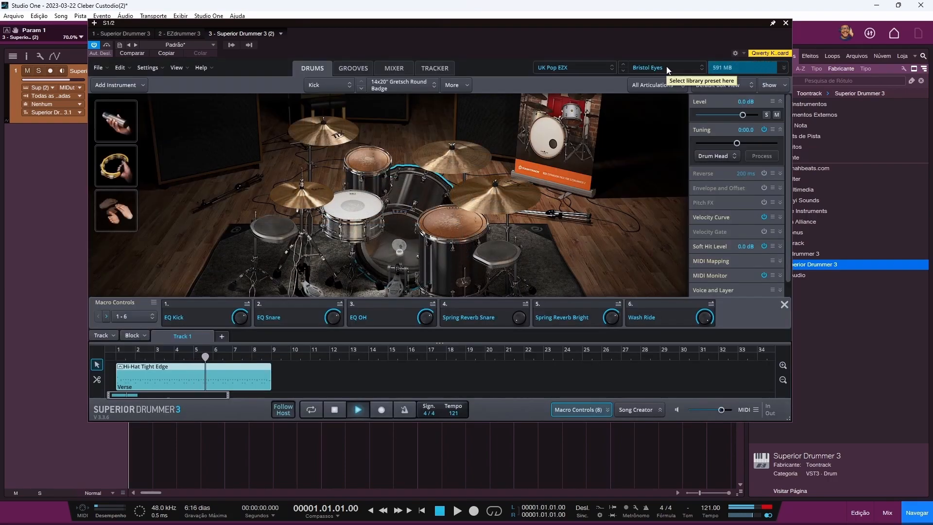
{"action": "left_click", "coordinate": [667, 66]}
{"action": "left_click", "coordinate": [674, 186]}
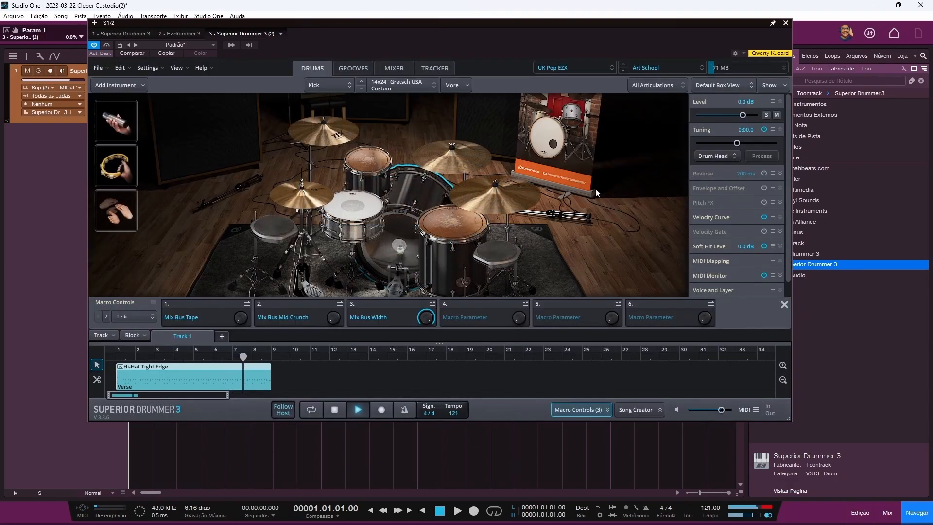
Step: Stop playback and load the Original Mix preset
{"action": "left_click", "coordinate": [357, 409]}
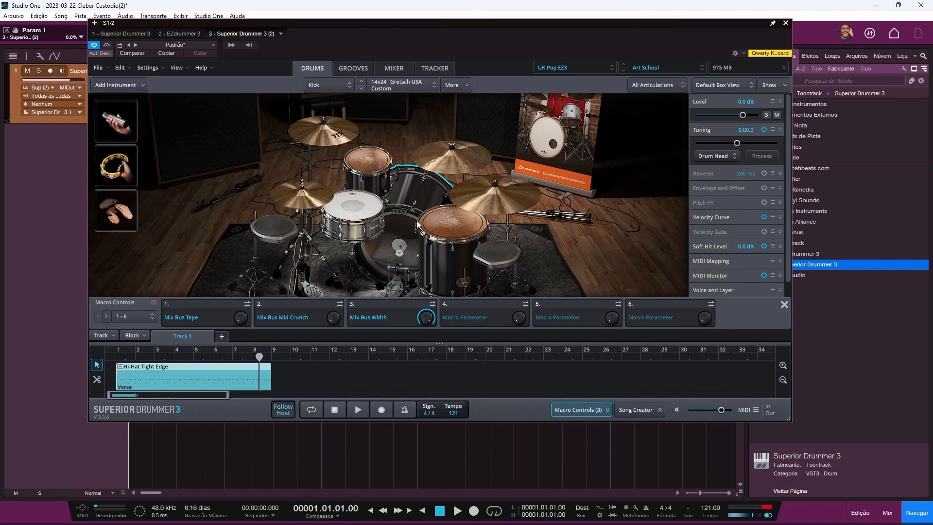
{"action": "left_click", "coordinate": [656, 68]}
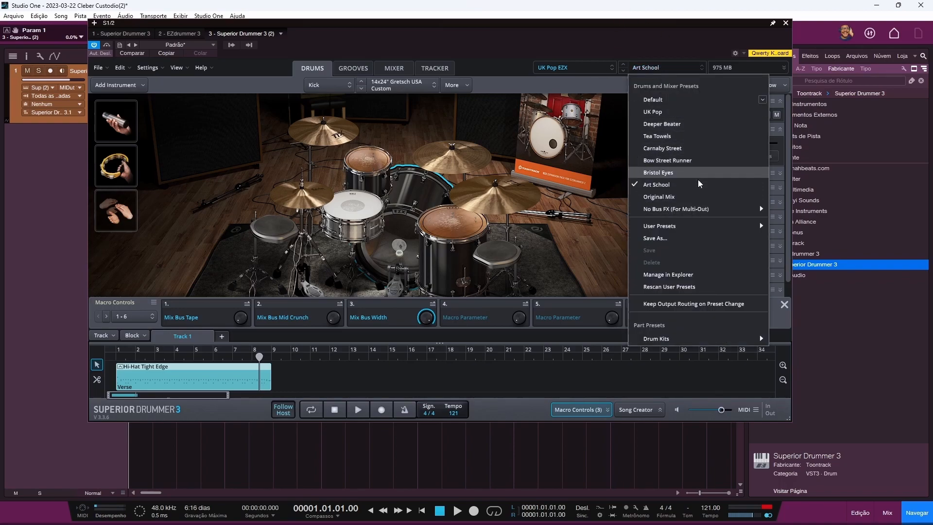
{"action": "left_click", "coordinate": [697, 197]}
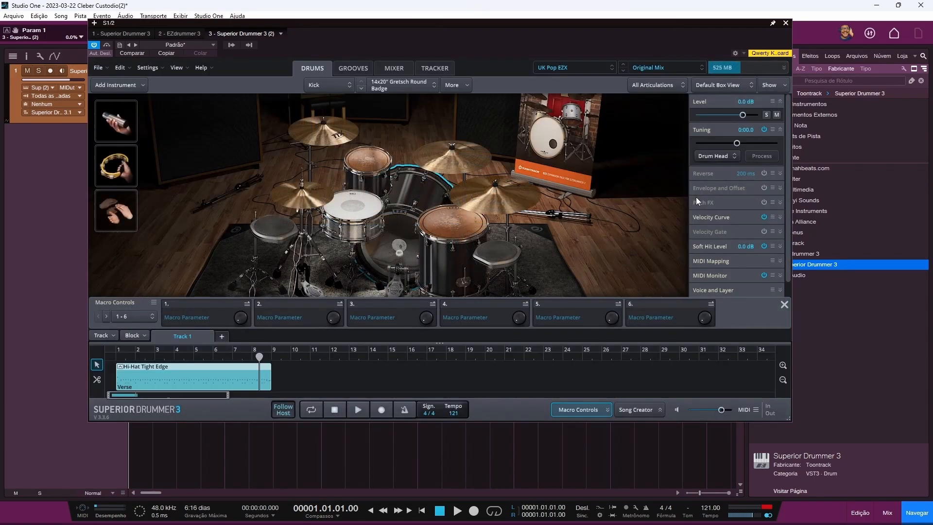
Step: Review the Original Mix mixer, then browse the No Bus FX and User Presets submenus
{"action": "left_click", "coordinate": [392, 68]}
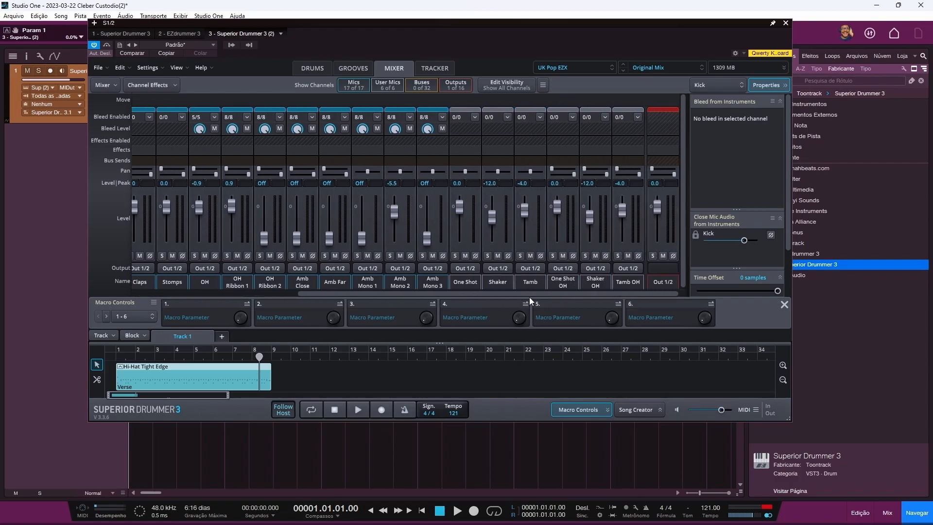
{"action": "left_click", "coordinate": [312, 67]}
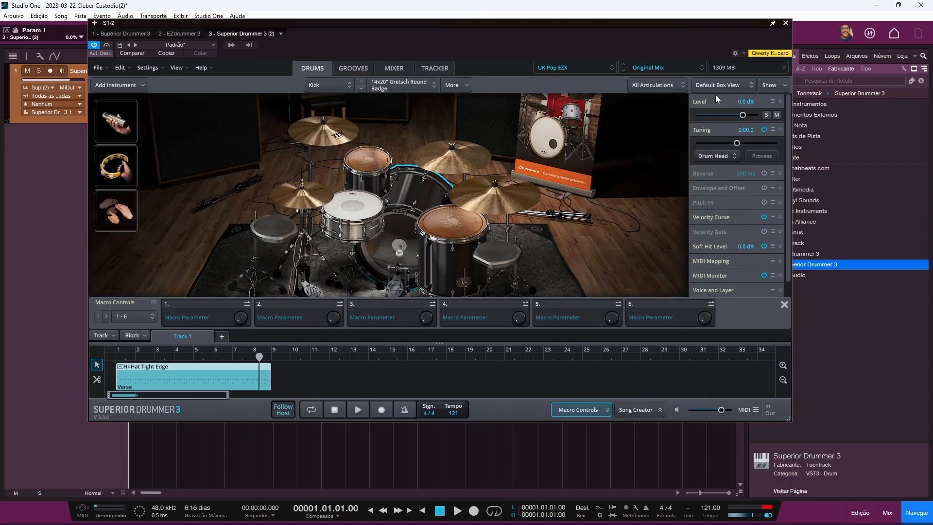
{"action": "left_click", "coordinate": [679, 67]}
{"action": "mouse_move", "coordinate": [678, 212]}
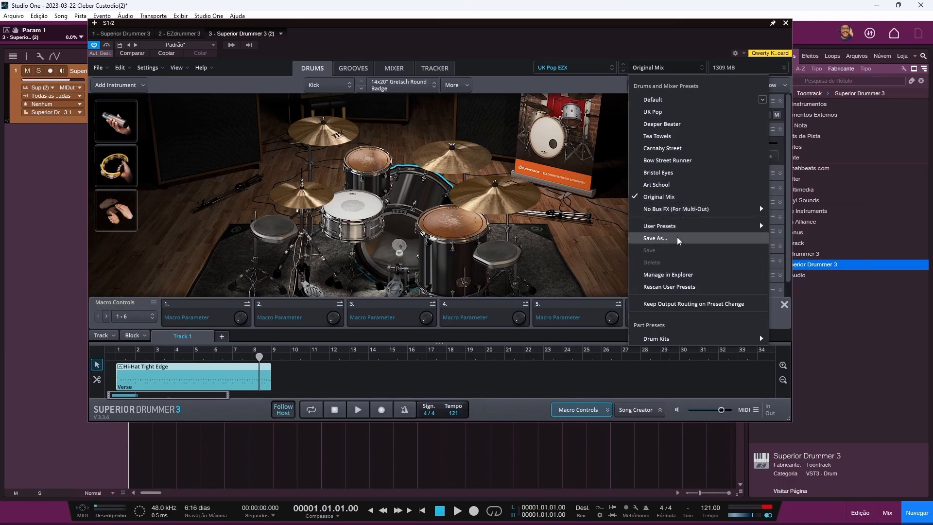
{"action": "mouse_move", "coordinate": [675, 228]}
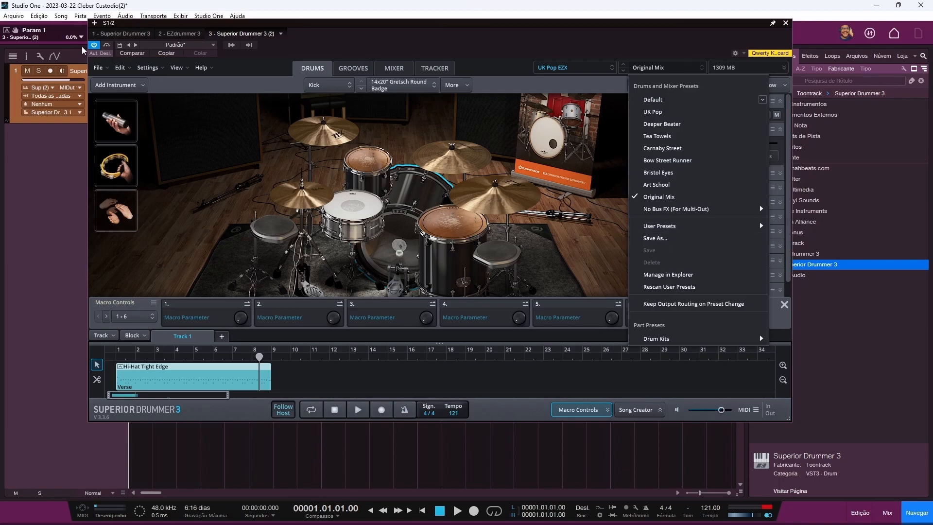
{"action": "left_click", "coordinate": [100, 69]}
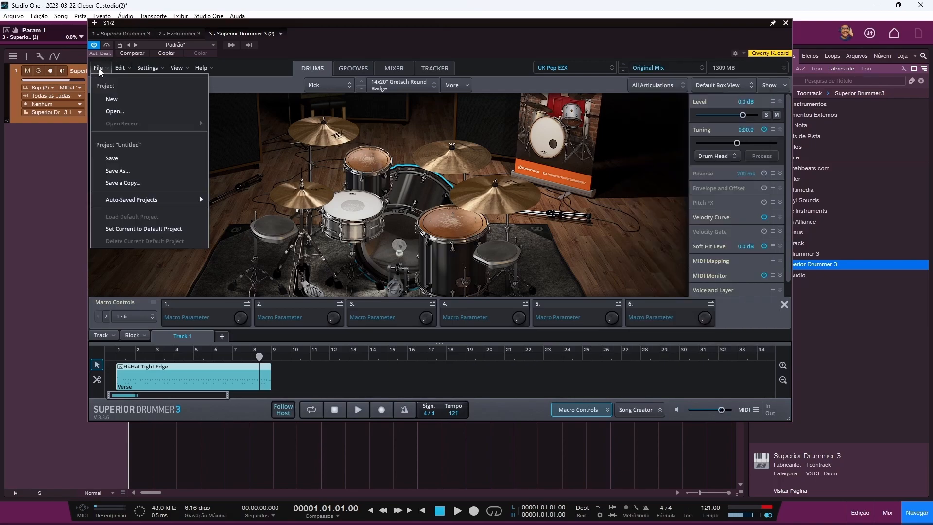
{"action": "left_click", "coordinate": [110, 99]}
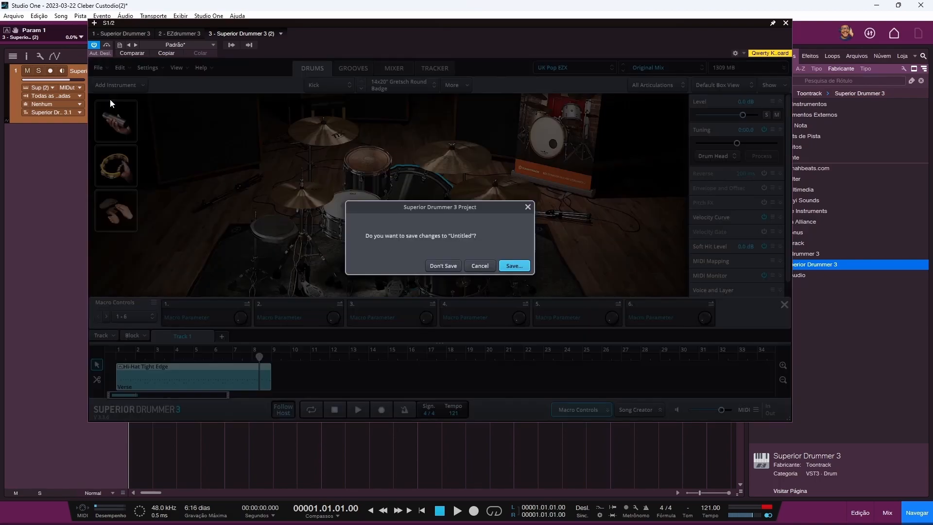
{"action": "left_click", "coordinate": [443, 265]}
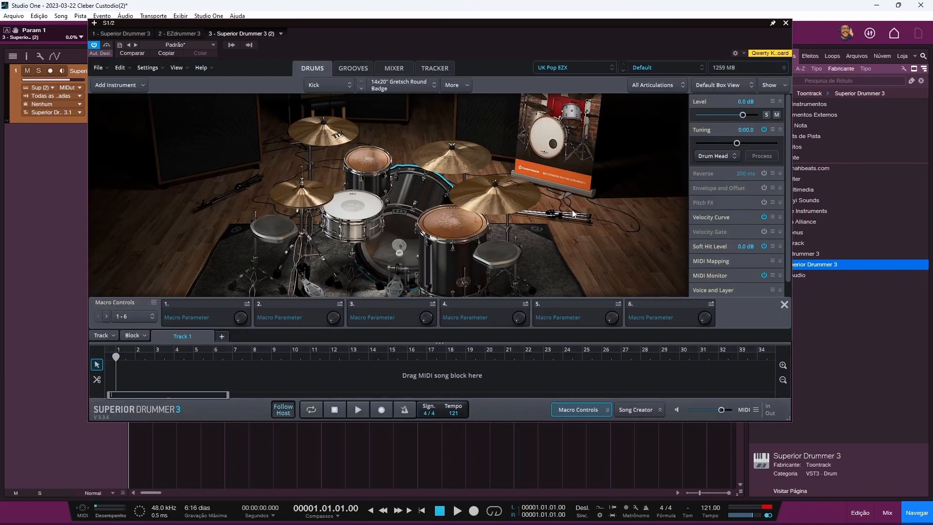
Step: Permanently delete the 'teste' user preset and verify that User Presets is now empty
{"action": "left_click", "coordinate": [676, 65]}
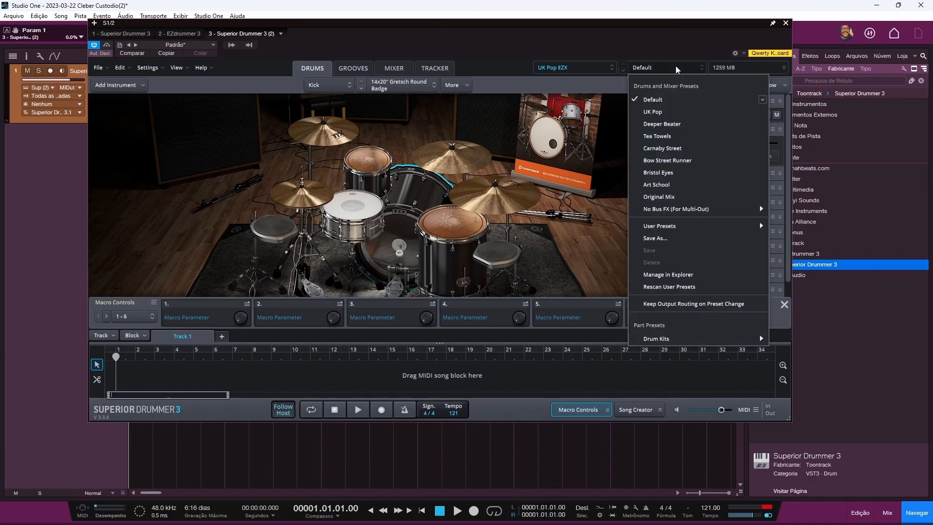
{"action": "mouse_move", "coordinate": [696, 225]}
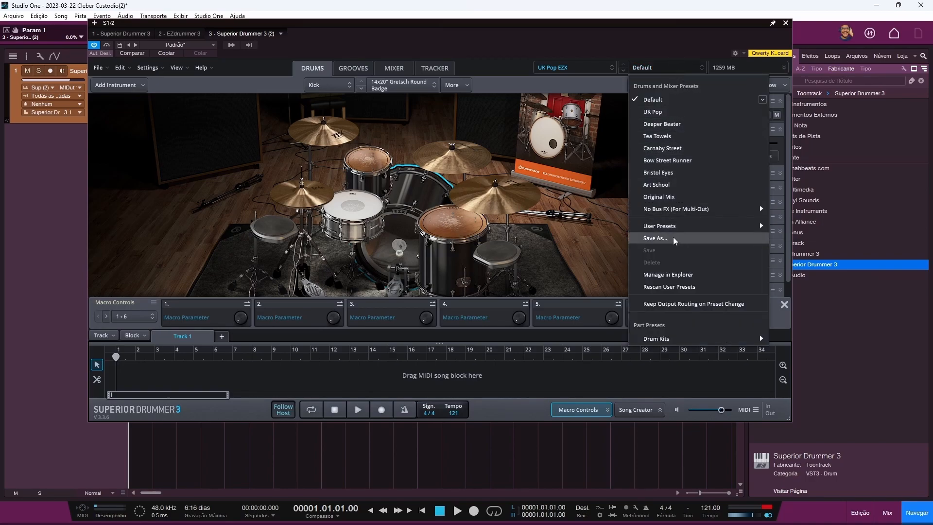
{"action": "mouse_move", "coordinate": [667, 231]}
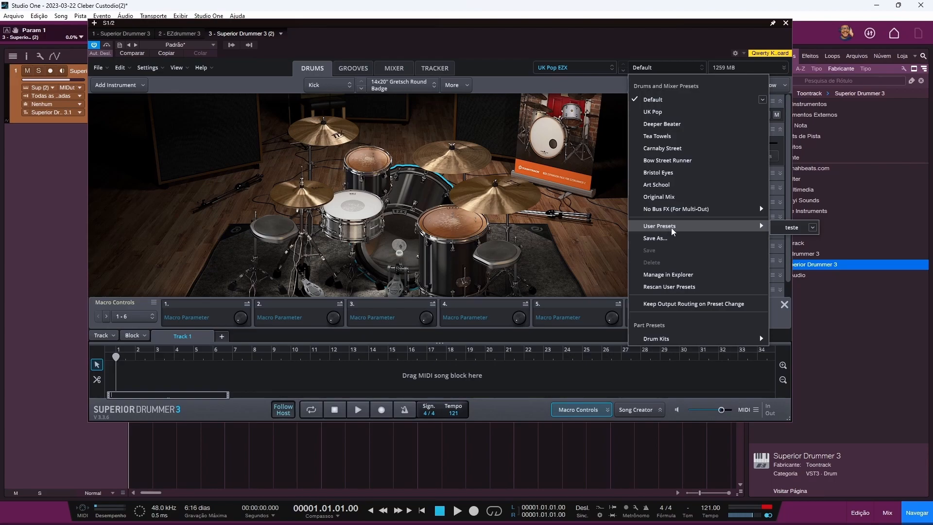
{"action": "left_click", "coordinate": [811, 228]}
{"action": "left_click", "coordinate": [765, 246]}
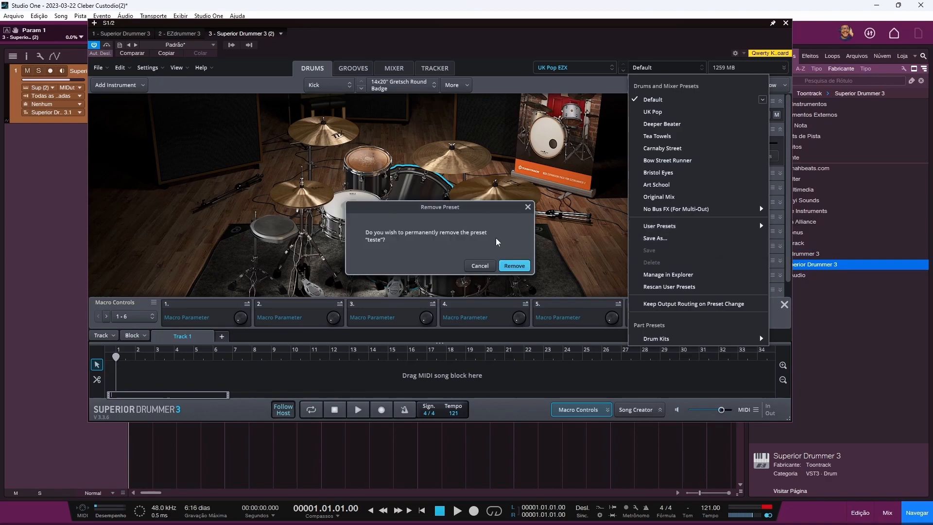
{"action": "left_click", "coordinate": [513, 266]}
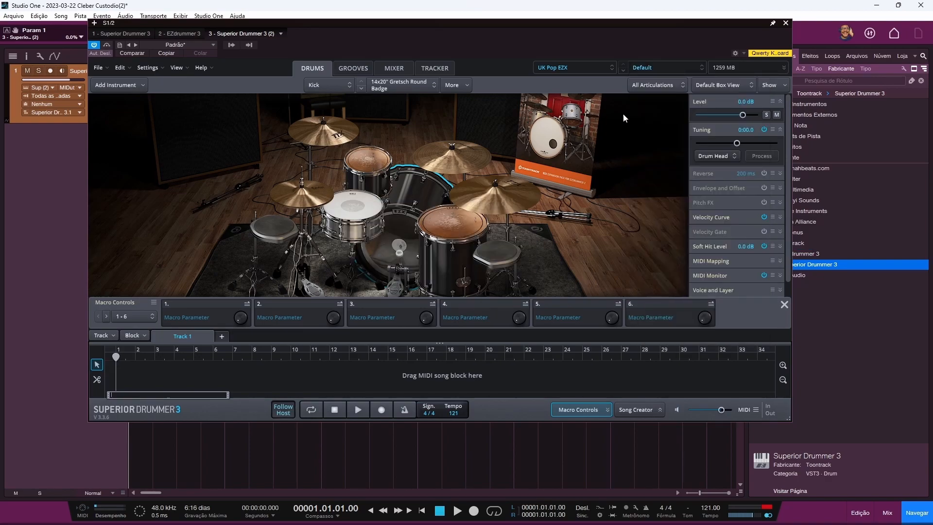
{"action": "left_click", "coordinate": [651, 69]}
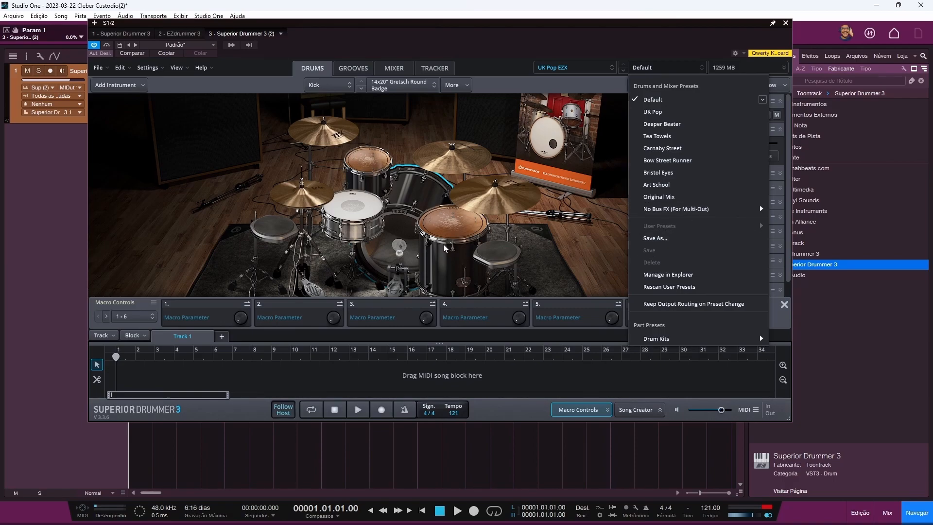
Step: Swap the Yamaha Club Custom snare for the 5x14" 60s Ludwig Supraphonic and audition it
{"action": "left_click", "coordinate": [354, 206]}
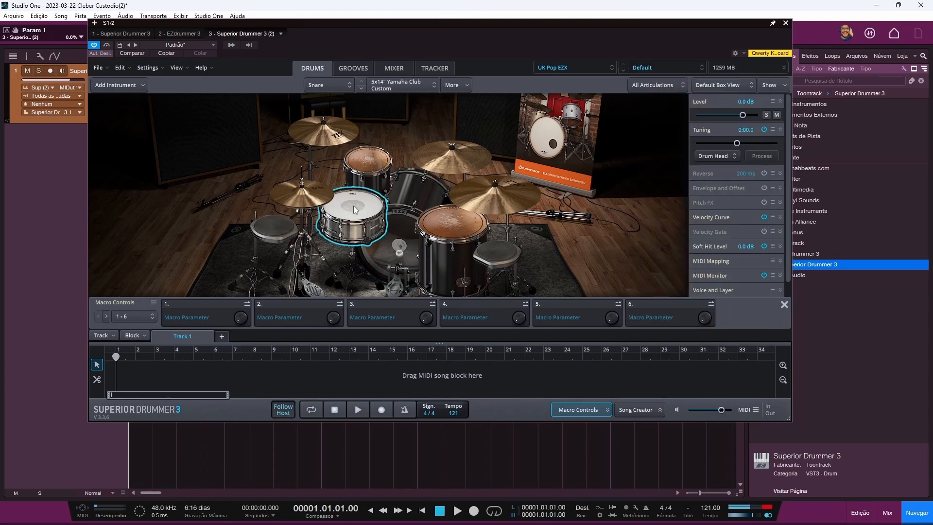
{"action": "right_click", "coordinate": [356, 207]}
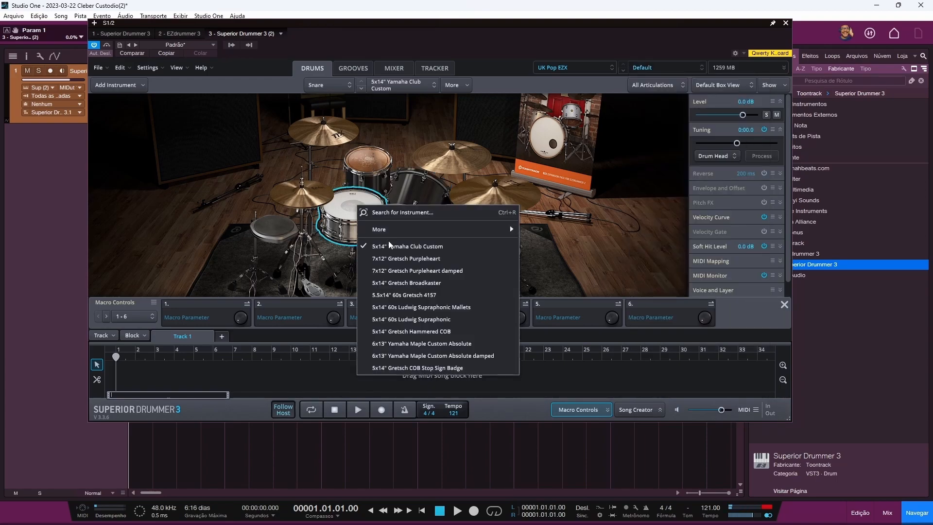
{"action": "left_click", "coordinate": [402, 319]}
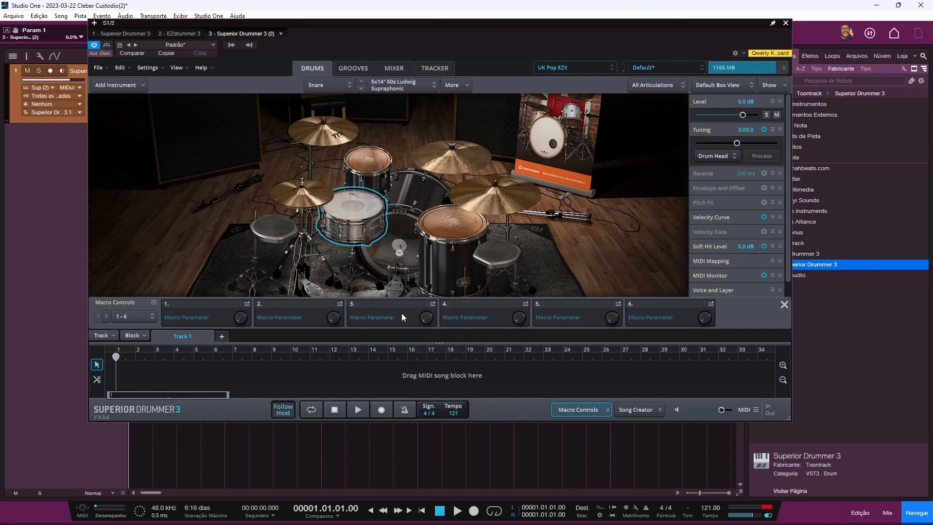
{"action": "left_click", "coordinate": [357, 205]}
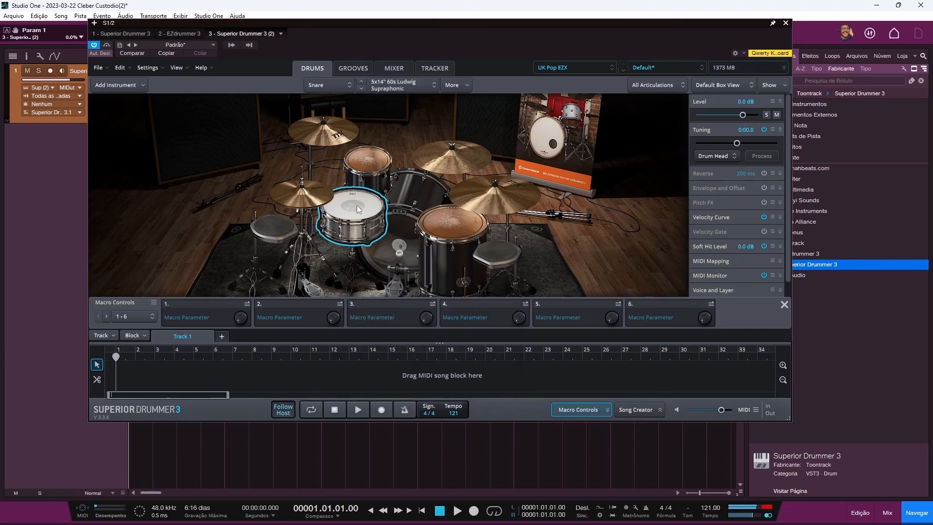
{"action": "left_click", "coordinate": [674, 65]}
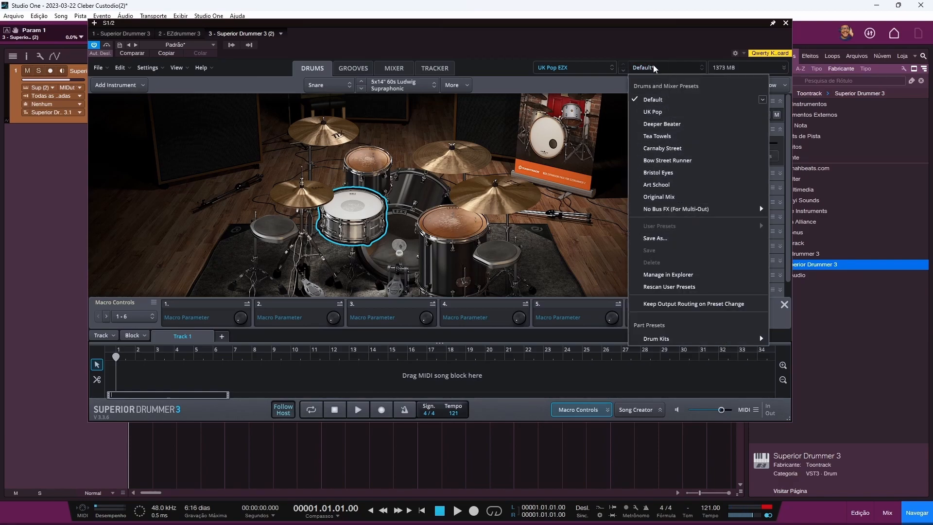
Step: Save the Ludwig-snare setup as a user preset named 'A'
{"action": "left_click", "coordinate": [677, 238]}
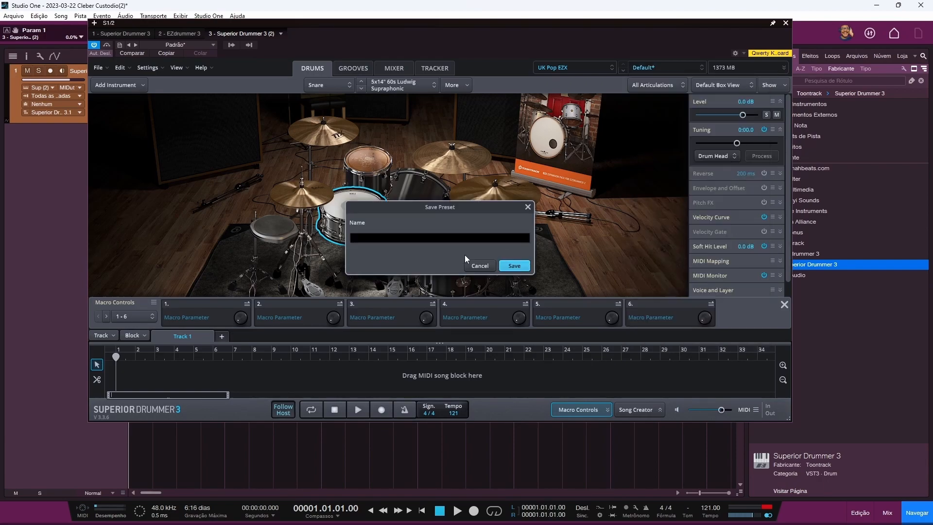
{"action": "type", "text": "A"}
{"action": "left_click", "coordinate": [516, 267]}
Step: Start a new drummer project without saving the current one
{"action": "left_click", "coordinate": [100, 68]}
{"action": "left_click", "coordinate": [110, 101]}
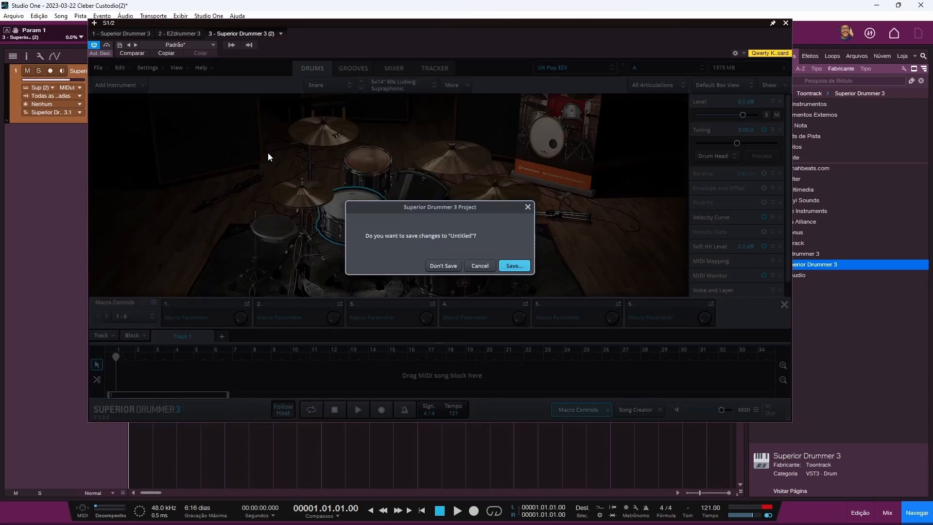
{"action": "left_click", "coordinate": [442, 266]}
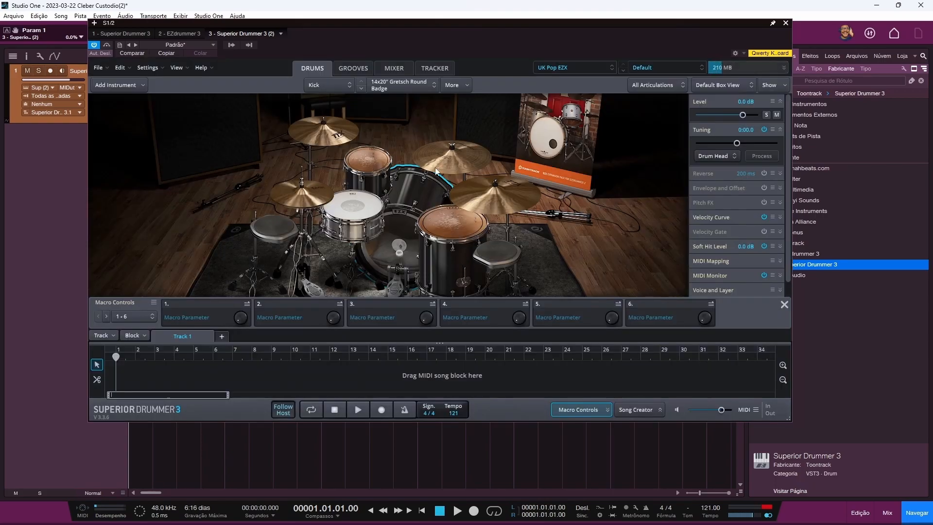
{"action": "left_click", "coordinate": [650, 66]}
Step: Load user preset A into the fresh project, then browse the Drum Kits submenu
{"action": "mouse_move", "coordinate": [664, 226]}
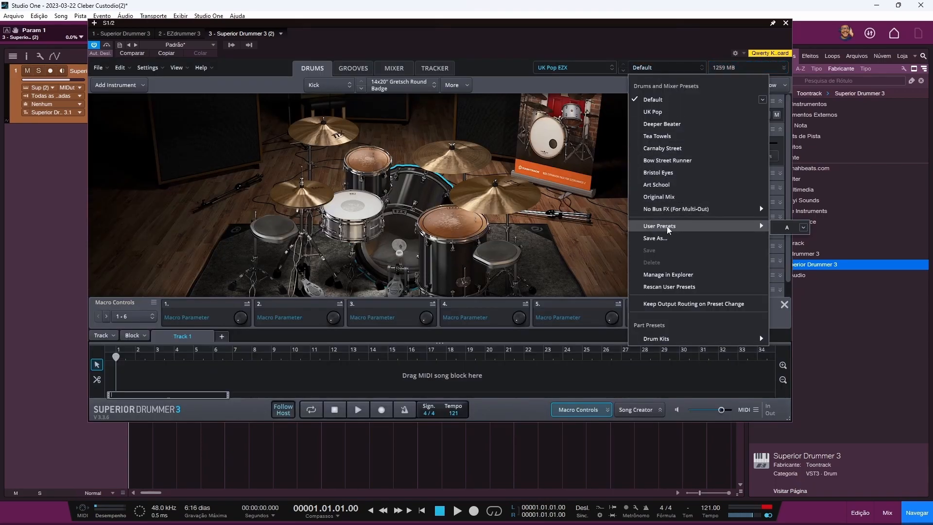
{"action": "left_click", "coordinate": [785, 227]}
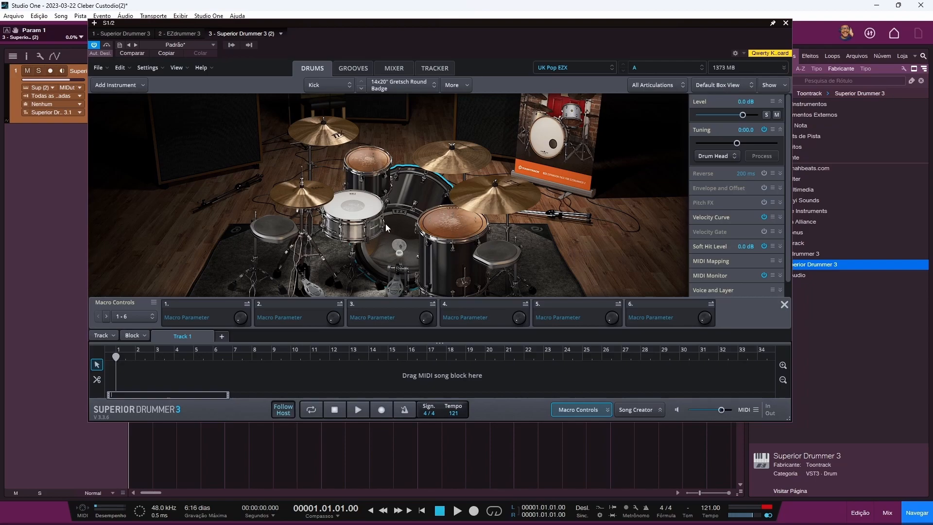
{"action": "left_click", "coordinate": [667, 68]}
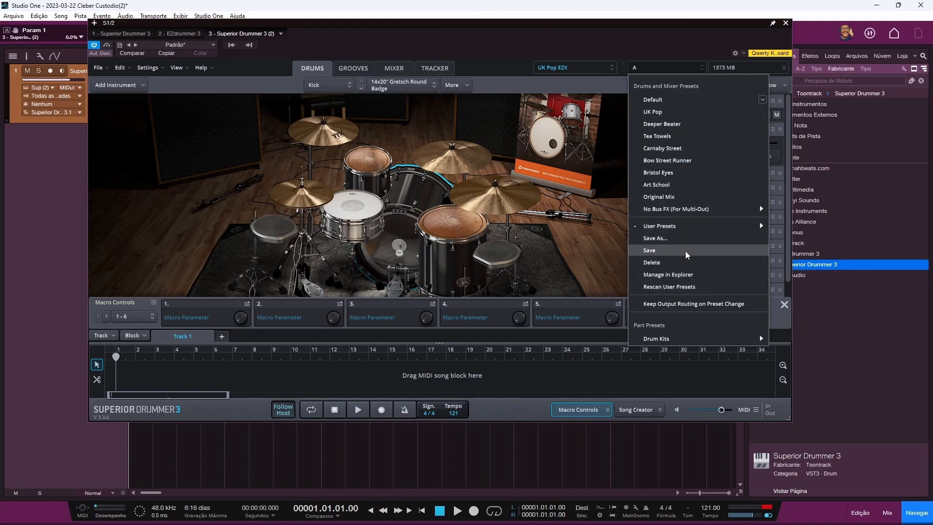
{"action": "mouse_move", "coordinate": [688, 226]}
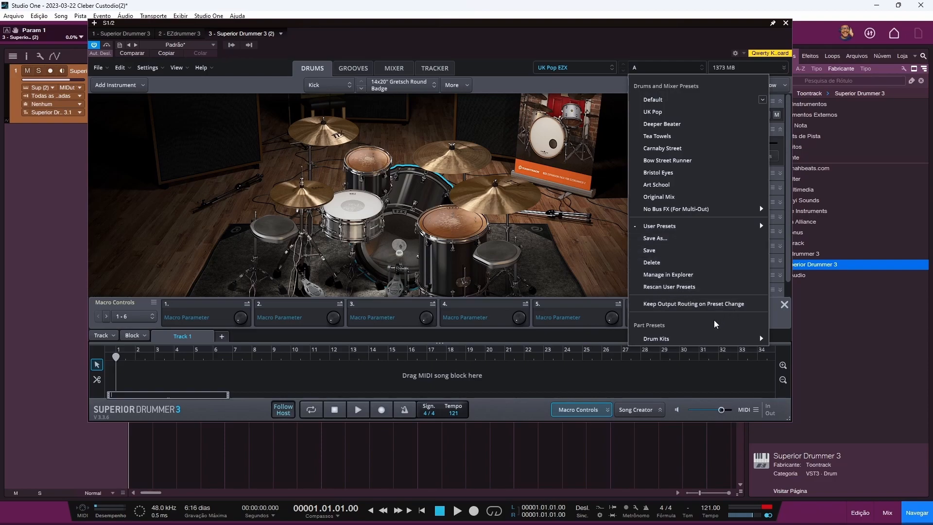
{"action": "mouse_move", "coordinate": [665, 342]}
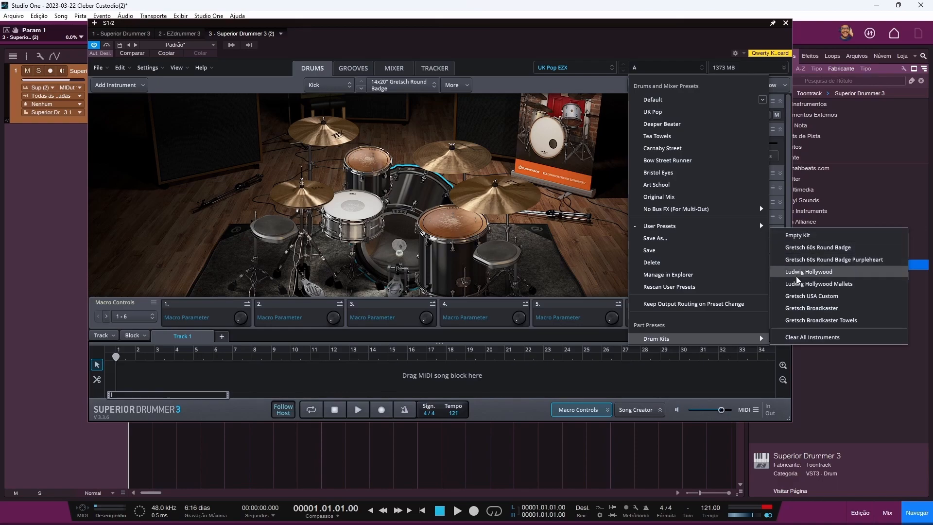
Step: Load the Empty Kit, then mark the ROUND BADGE kit name on the Toontrack product page
{"action": "left_click", "coordinate": [797, 235]}
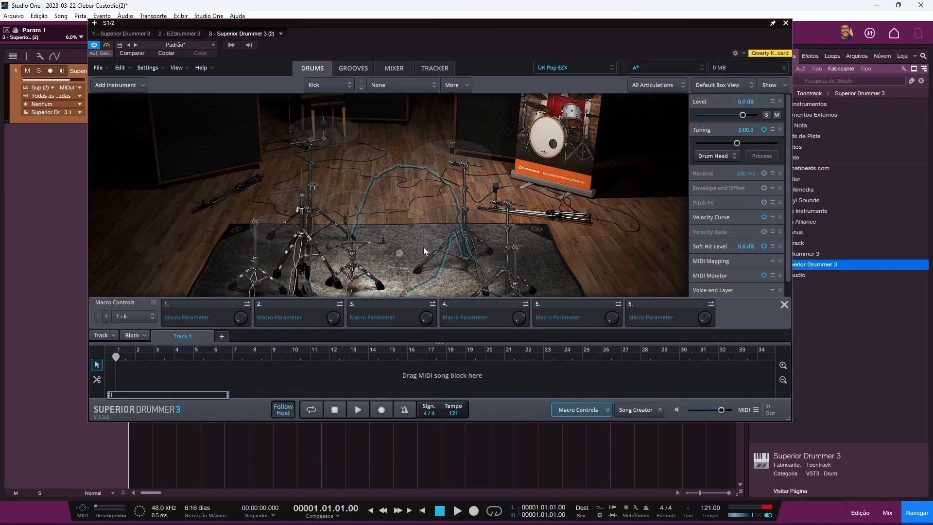
{"action": "left_click", "coordinate": [659, 71]}
{"action": "mouse_move", "coordinate": [711, 338]}
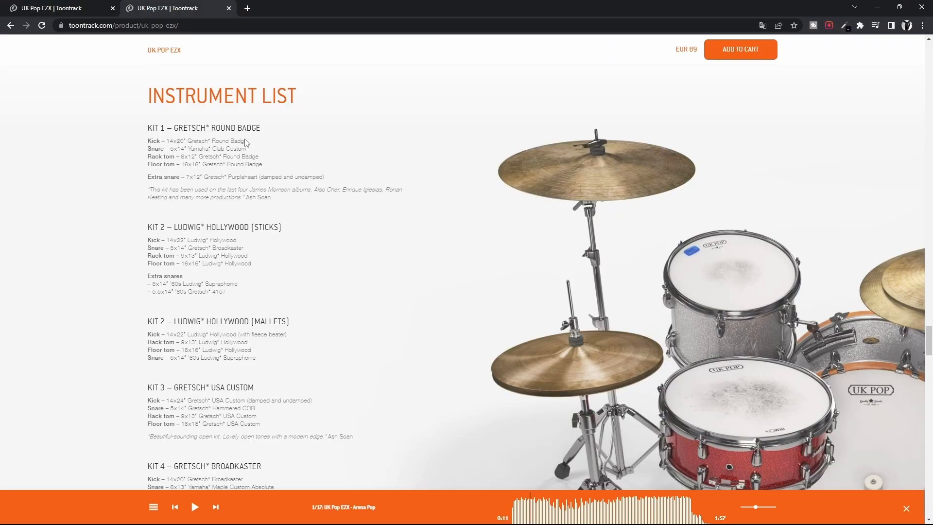
{"action": "left_click_drag", "start_coordinate": [212, 127], "coordinate": [285, 128]}
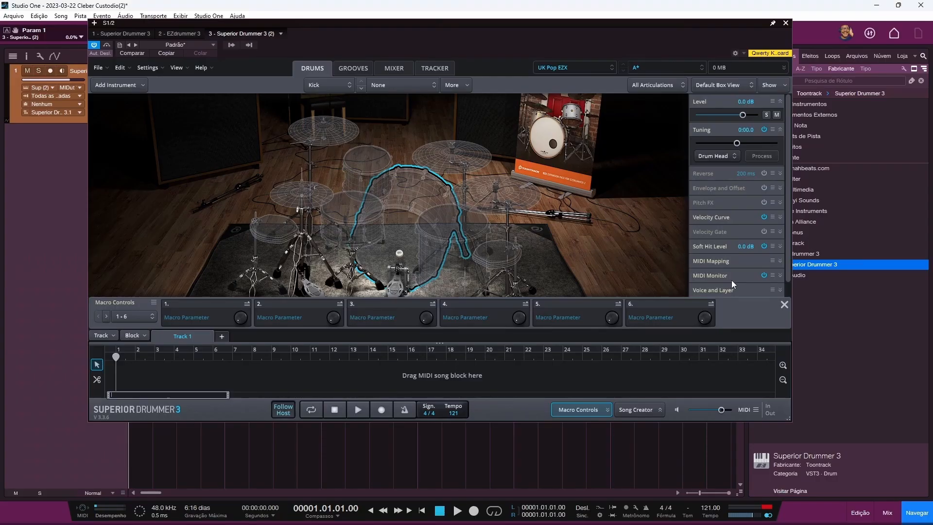
Step: Load the Gretsch 60s Round Badge kit from the Drum Kits presets onto the empty stage
{"action": "left_click", "coordinate": [658, 70]}
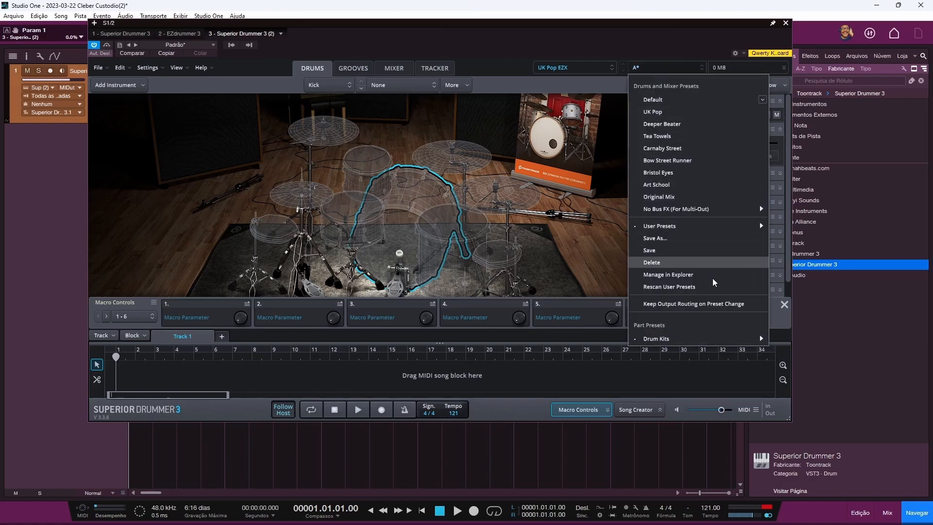
{"action": "mouse_move", "coordinate": [702, 337]}
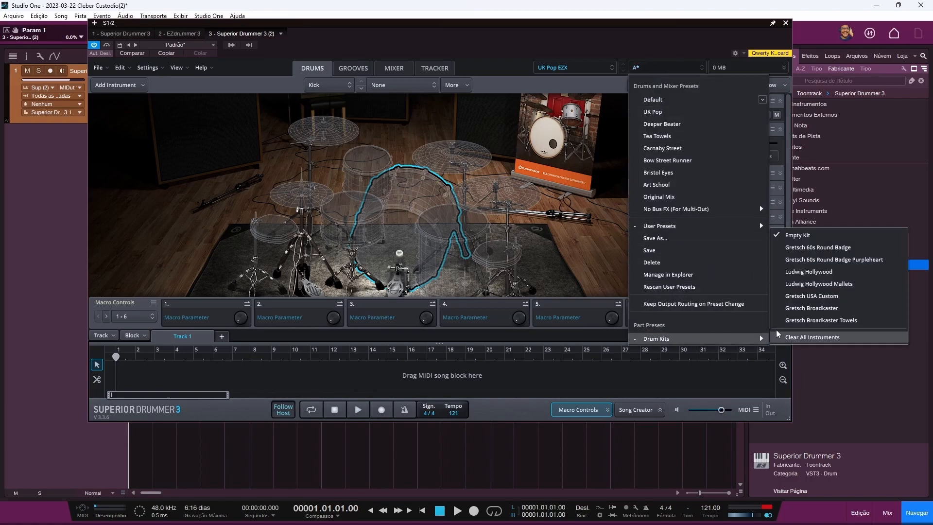
{"action": "left_click", "coordinate": [809, 247]}
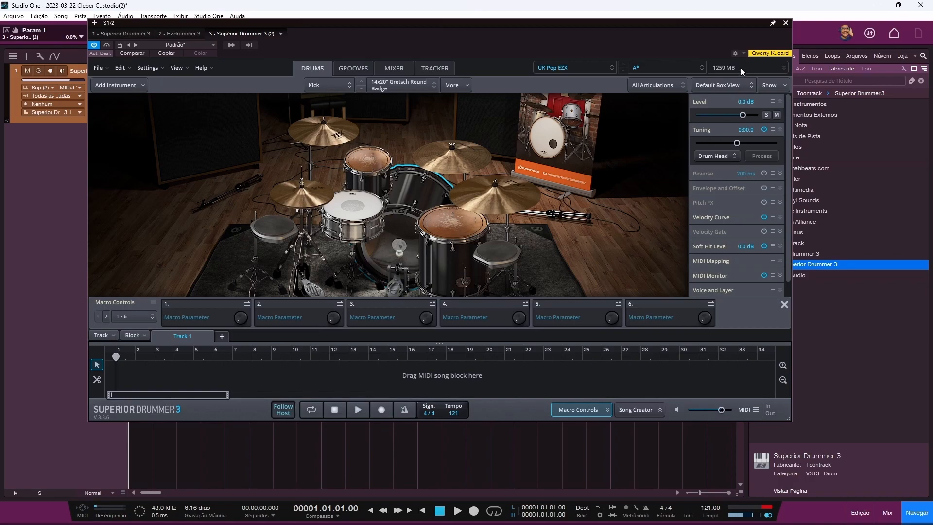
Step: Load the Ludwig Hollywood kit and place the Verse 01 groove at the start of Track 1
{"action": "left_click", "coordinate": [680, 65]}
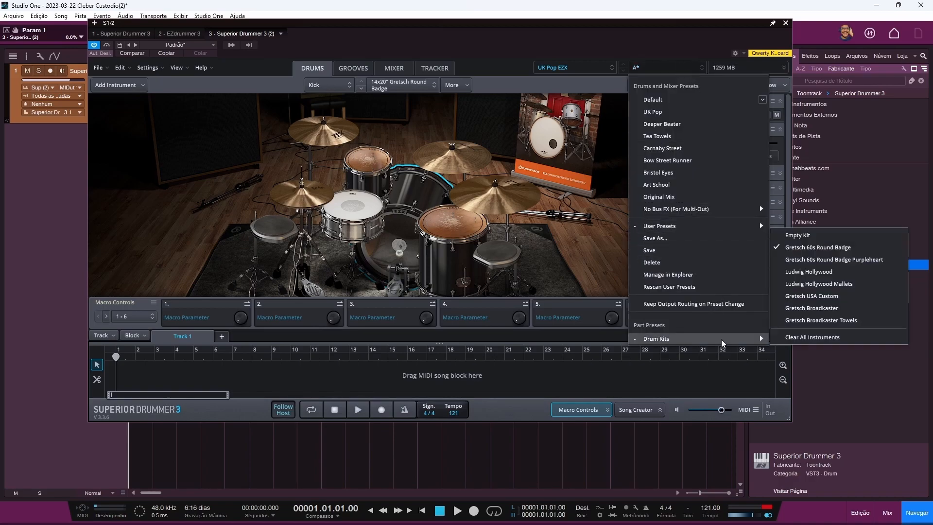
{"action": "left_click", "coordinate": [803, 272]}
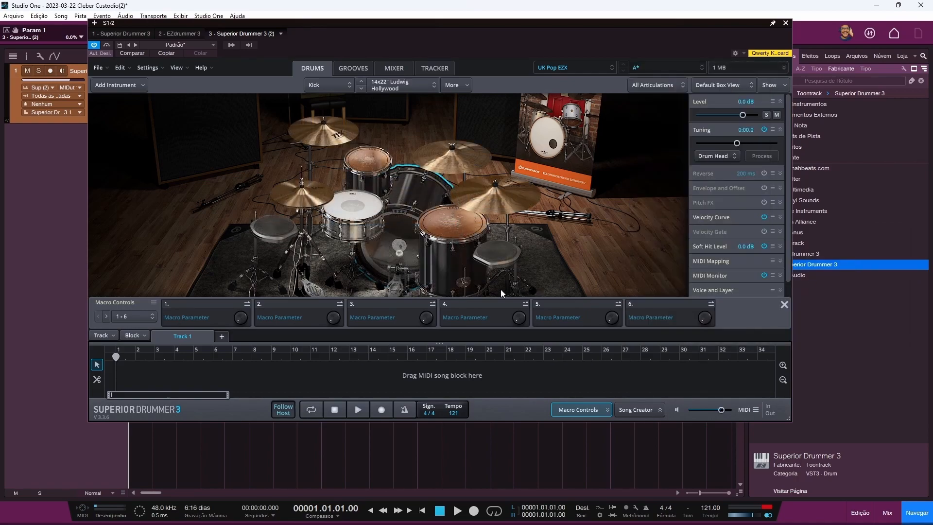
{"action": "left_click", "coordinate": [351, 66]}
{"action": "left_click_drag", "start_coordinate": [301, 213], "coordinate": [115, 380]}
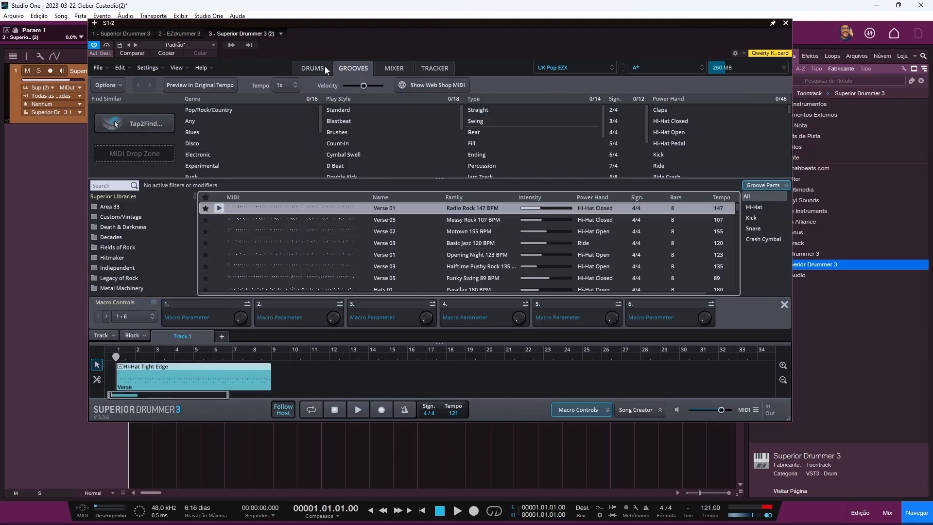
Step: Play and stop the groove on the Ludwig kit, then load the Tea Towels preset
{"action": "left_click", "coordinate": [323, 67]}
{"action": "left_click", "coordinate": [356, 411]}
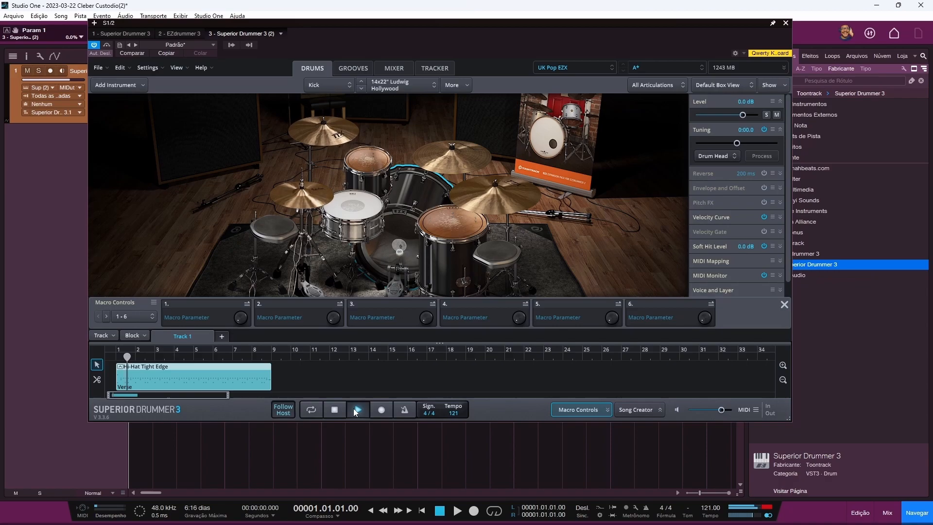
{"action": "left_click", "coordinate": [355, 410]}
{"action": "left_click", "coordinate": [671, 65]}
{"action": "left_click", "coordinate": [675, 138]}
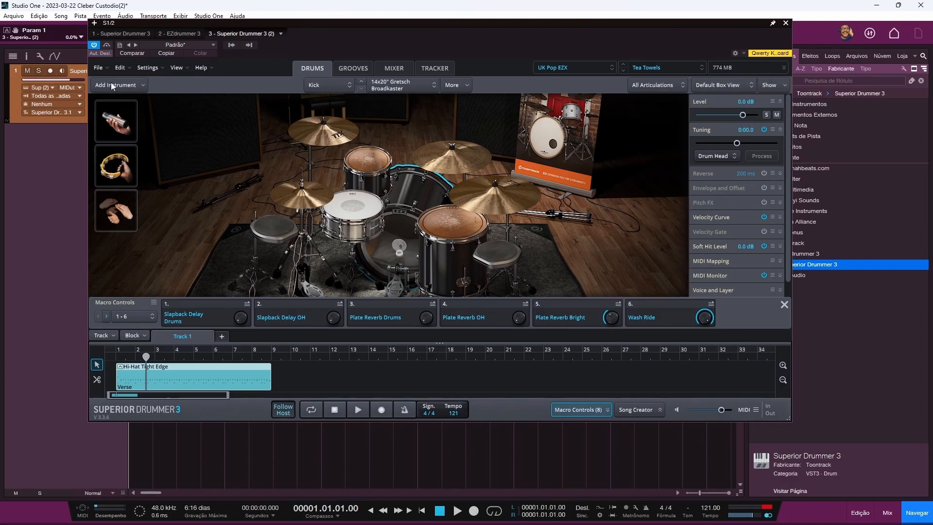
Step: Start a new project, discarding changes to the current one
{"action": "left_click", "coordinate": [98, 68]}
{"action": "left_click", "coordinate": [112, 100]}
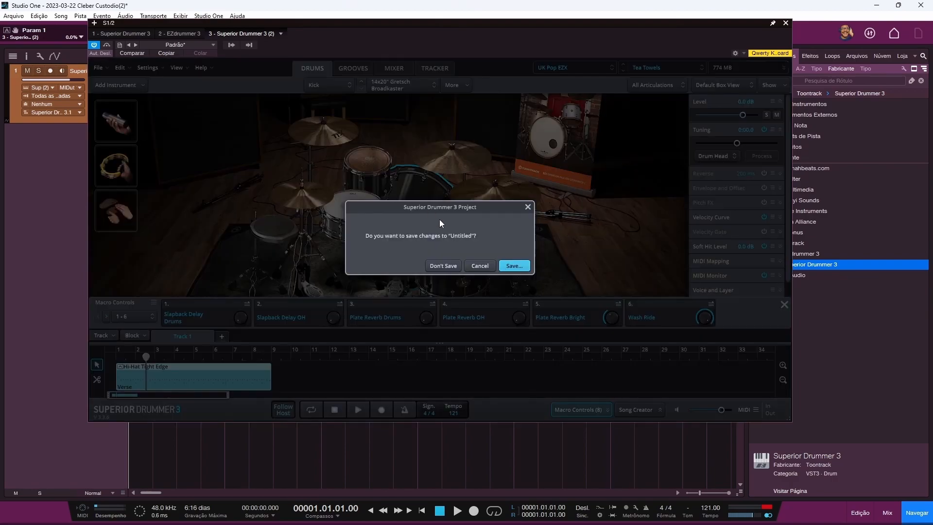
{"action": "left_click", "coordinate": [444, 266]}
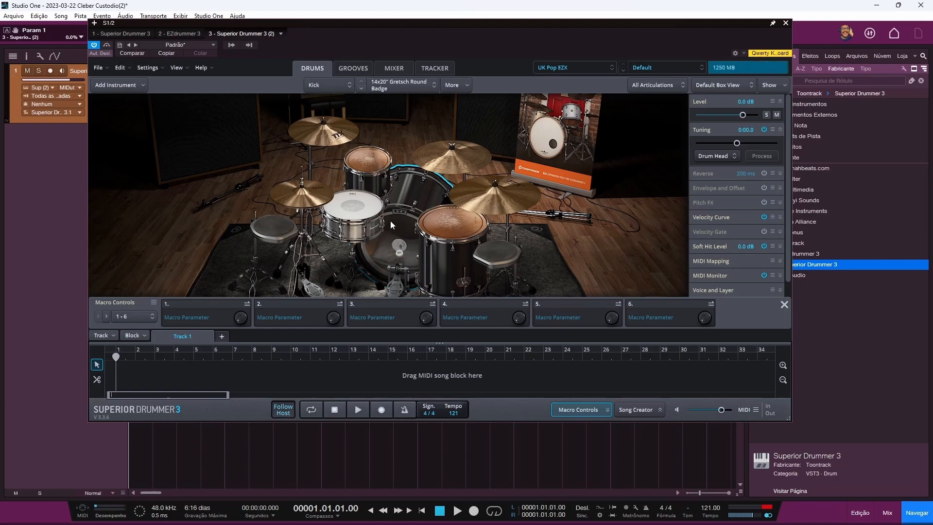
Step: Swap the snare via Ludwig Supraphonic and Yamaha Maple Custom to the 5x14" Gretsch Hammered COB
{"action": "right_click", "coordinate": [357, 209]}
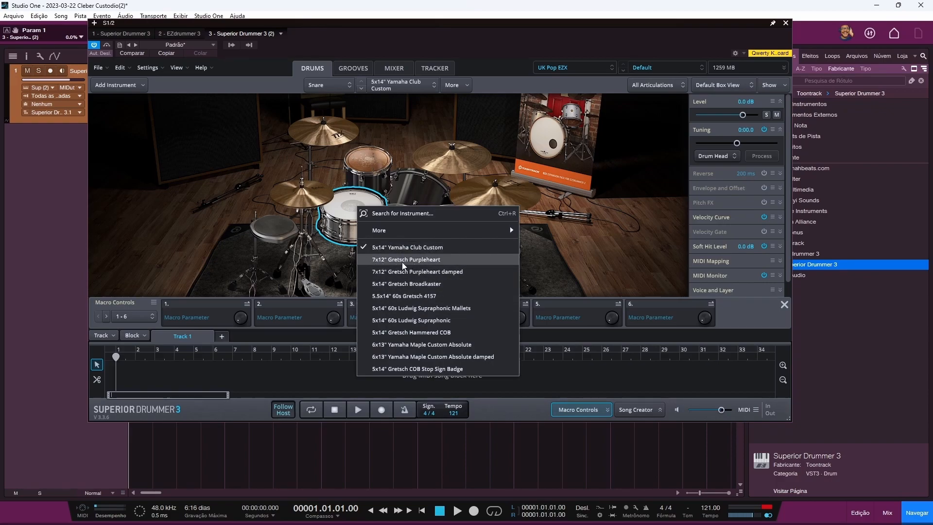
{"action": "left_click", "coordinate": [412, 320]}
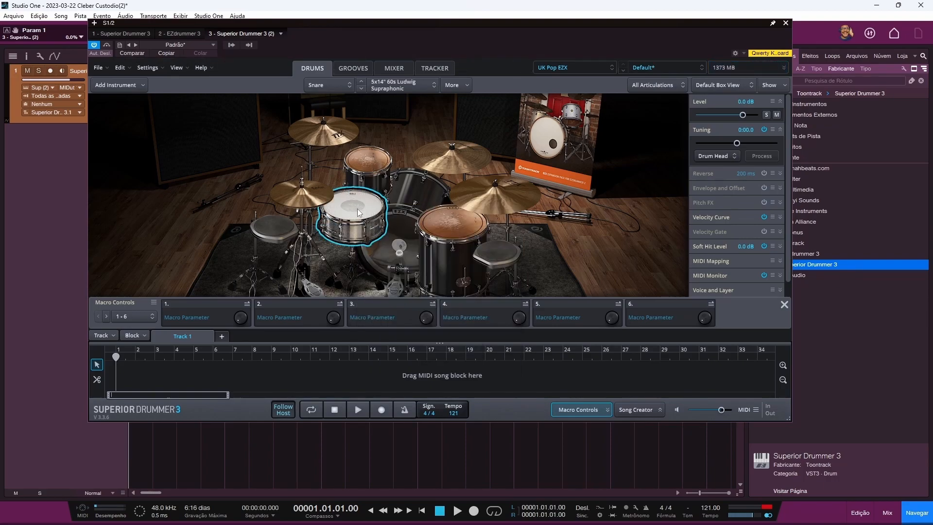
{"action": "left_click", "coordinate": [395, 86]}
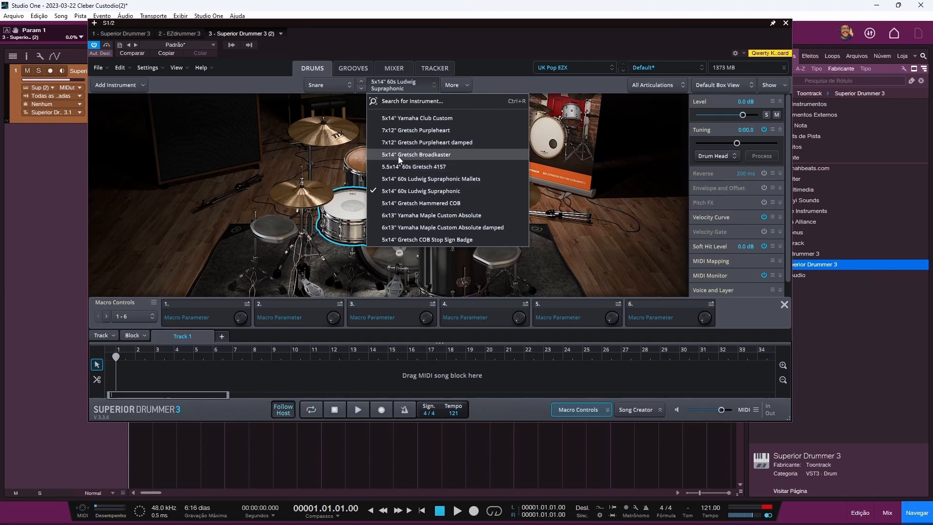
{"action": "left_click", "coordinate": [366, 87]}
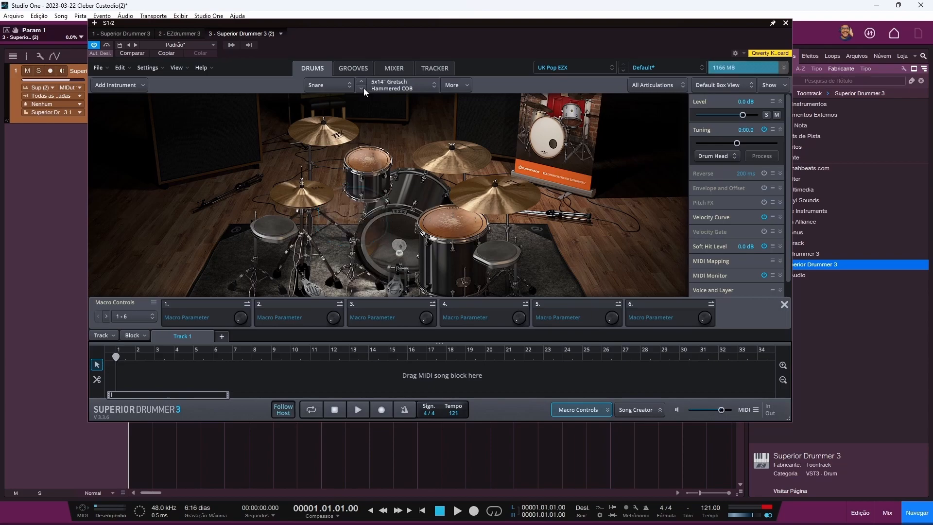
{"action": "left_click", "coordinate": [364, 88]}
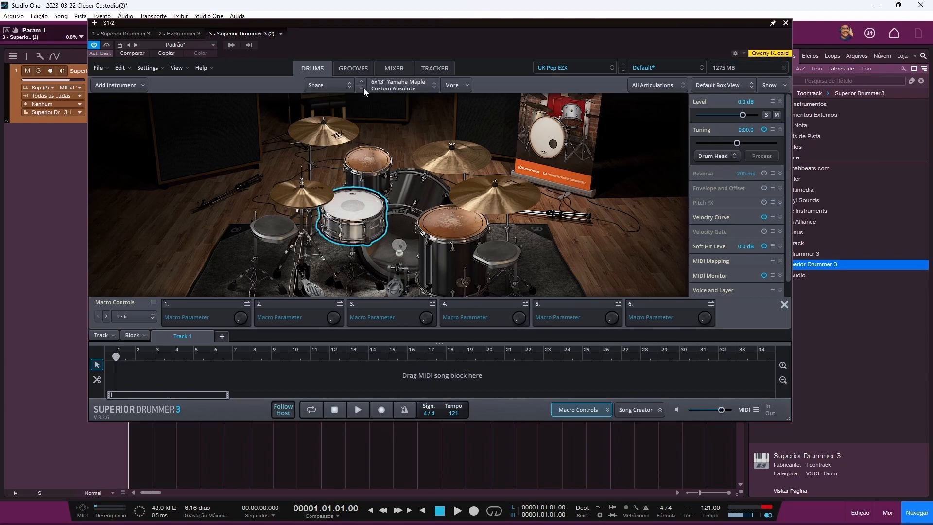
{"action": "left_click", "coordinate": [363, 83]}
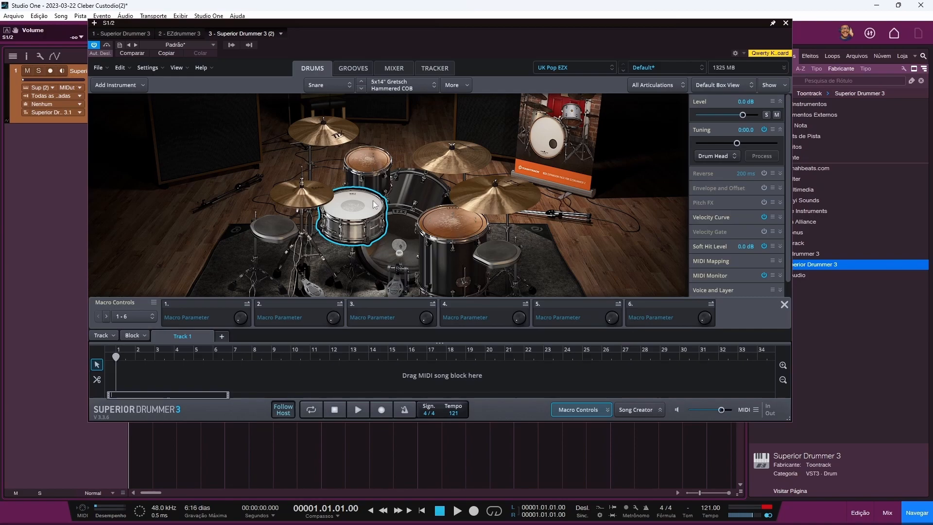
Step: Select the kick, toms, ride, pad and cymbals, ending with only the hi-hat selected
{"action": "left_click", "coordinate": [457, 166]}
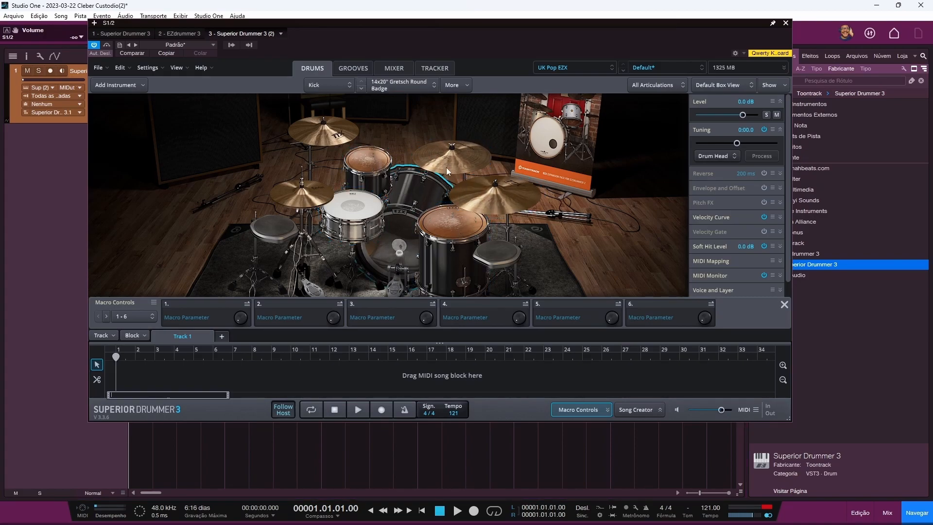
{"action": "left_click", "coordinate": [373, 161]}
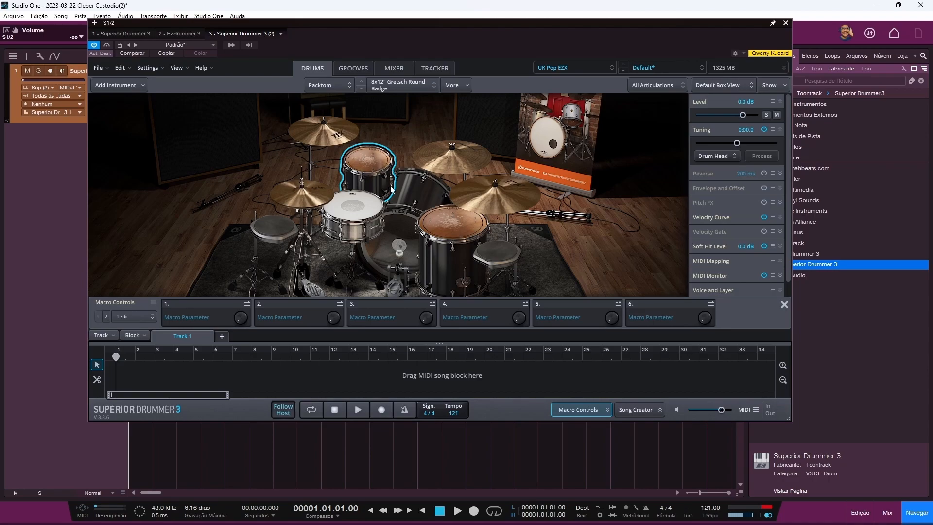
{"action": "left_click", "coordinate": [359, 207], "text": "ctrl"}
{"action": "left_click", "coordinate": [419, 190], "text": "ctrl"}
{"action": "left_click", "coordinate": [451, 163], "text": "ctrl"}
{"action": "left_click", "coordinate": [484, 195], "text": "ctrl"}
{"action": "left_click", "coordinate": [450, 230], "text": "ctrl"}
{"action": "left_click", "coordinate": [492, 252], "text": "ctrl"}
{"action": "left_click", "coordinate": [329, 142], "text": "ctrl"}
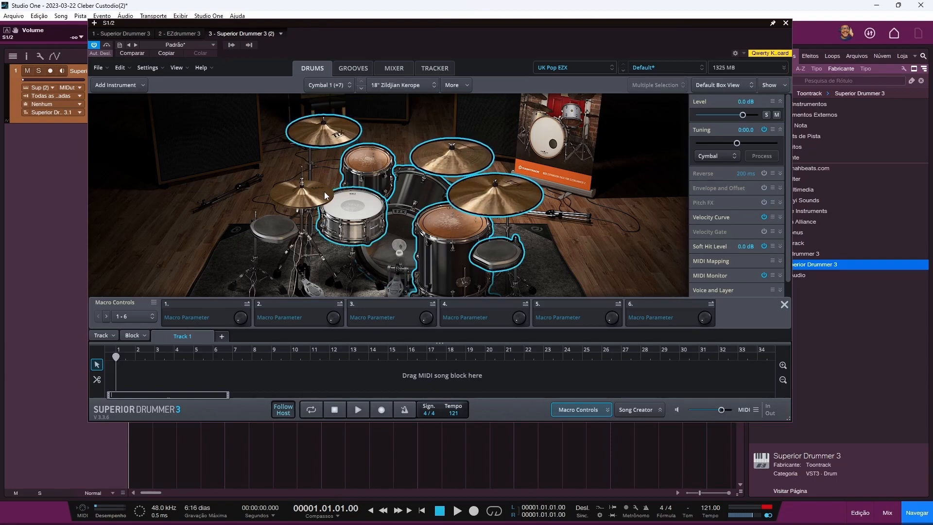
{"action": "left_click", "coordinate": [314, 195]}
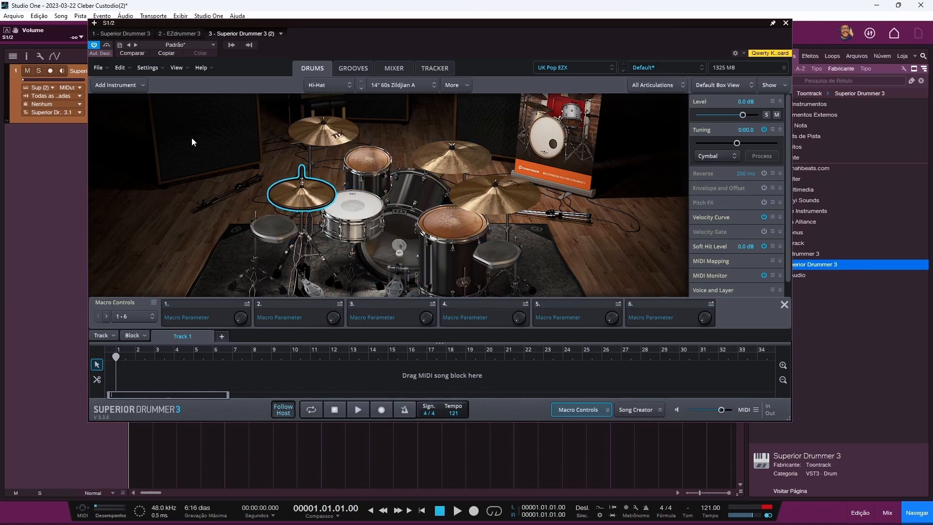
Step: Set the drum track volume to 0 dB and collapse the Level and Tuning sections
{"action": "left_click", "coordinate": [61, 81], "text": "ctrl"}
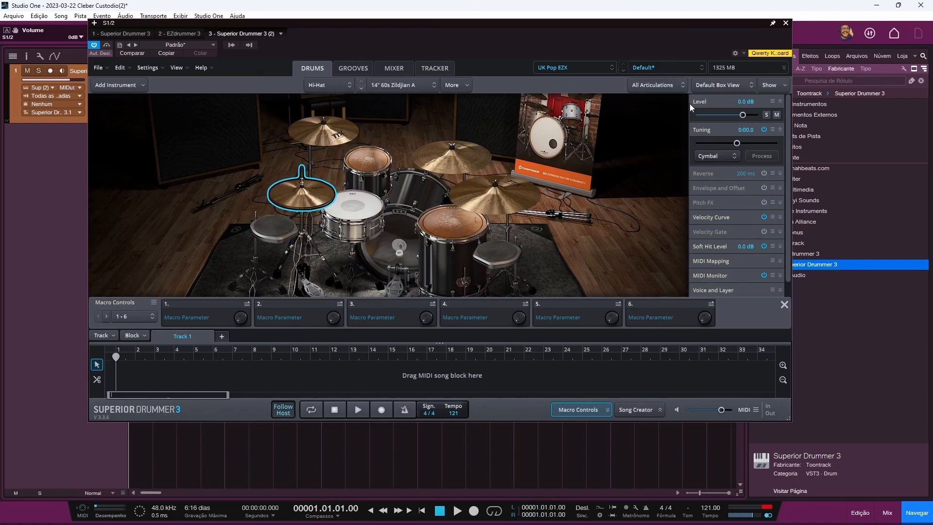
{"action": "left_click", "coordinate": [779, 101]}
{"action": "left_click", "coordinate": [781, 116]}
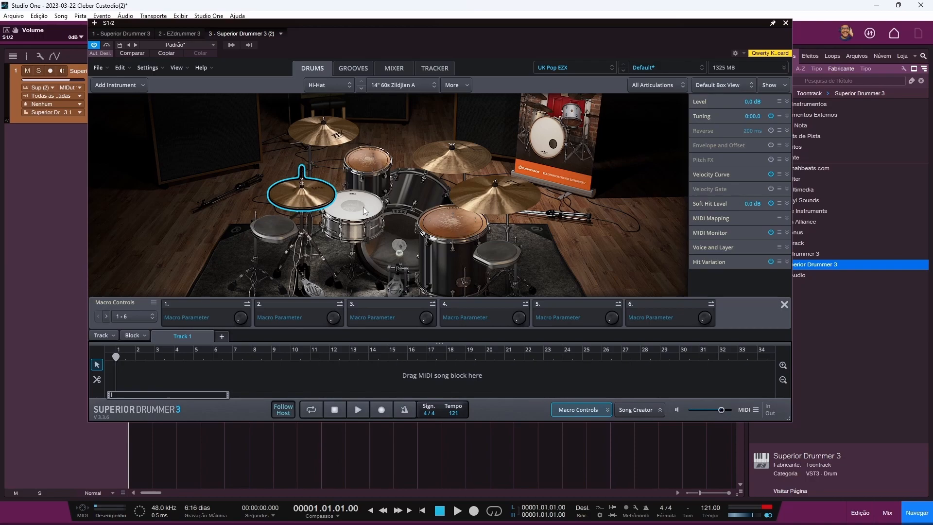
Step: Raise the snare's tuning and audition it, then lower it to 0:09.3
{"action": "left_click", "coordinate": [374, 219]}
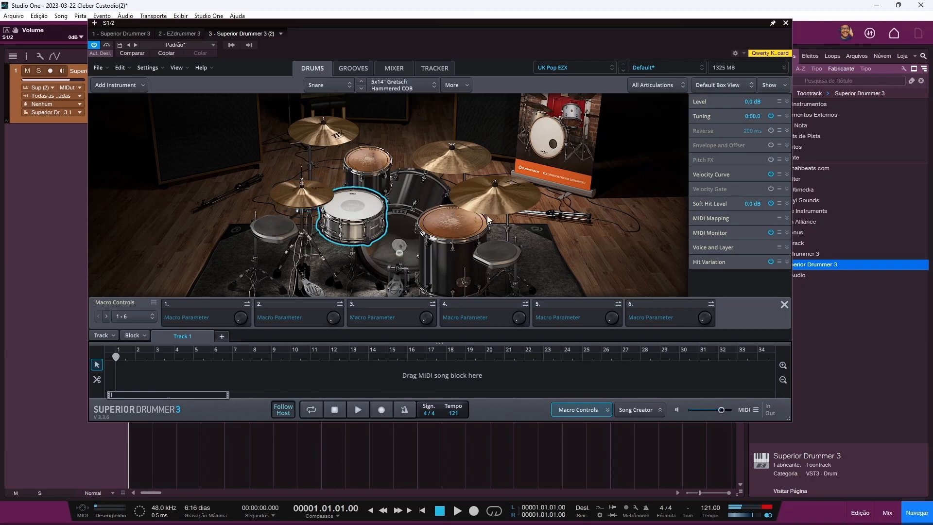
{"action": "left_click", "coordinate": [787, 117]}
{"action": "left_click_drag", "start_coordinate": [737, 129], "coordinate": [752, 131]}
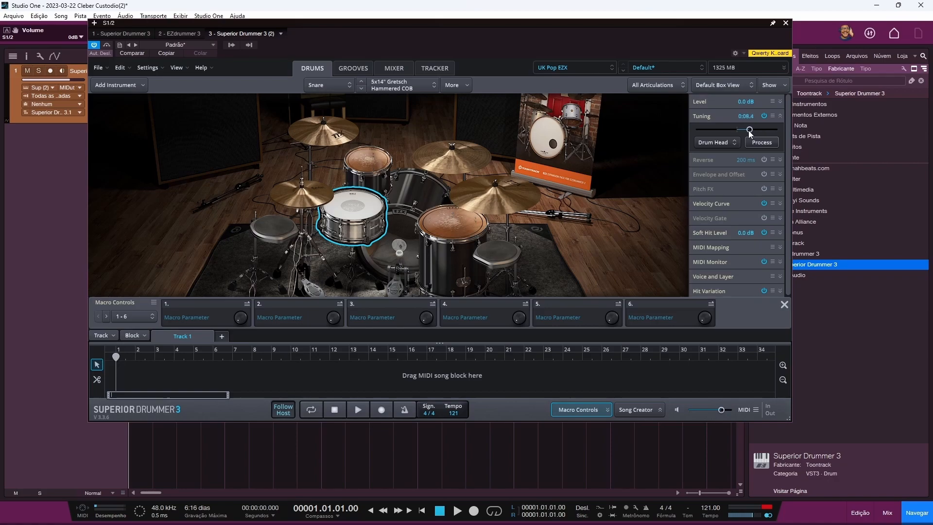
{"action": "left_click", "coordinate": [357, 205]}
{"action": "left_click_drag", "start_coordinate": [754, 130], "coordinate": [749, 130]}
Step: Select kick and snare together, detune them downward, and strike each to compare
{"action": "left_click", "coordinate": [413, 206]}
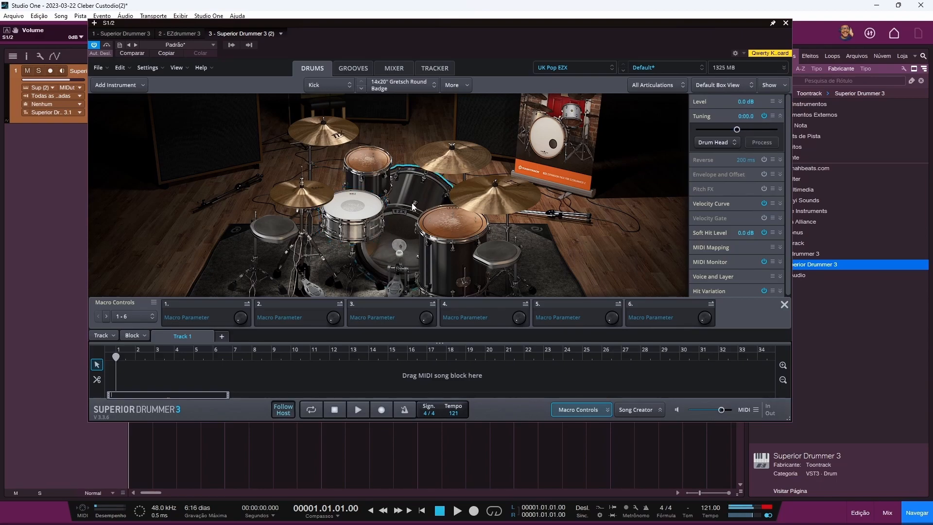
{"action": "left_click", "coordinate": [363, 214]}
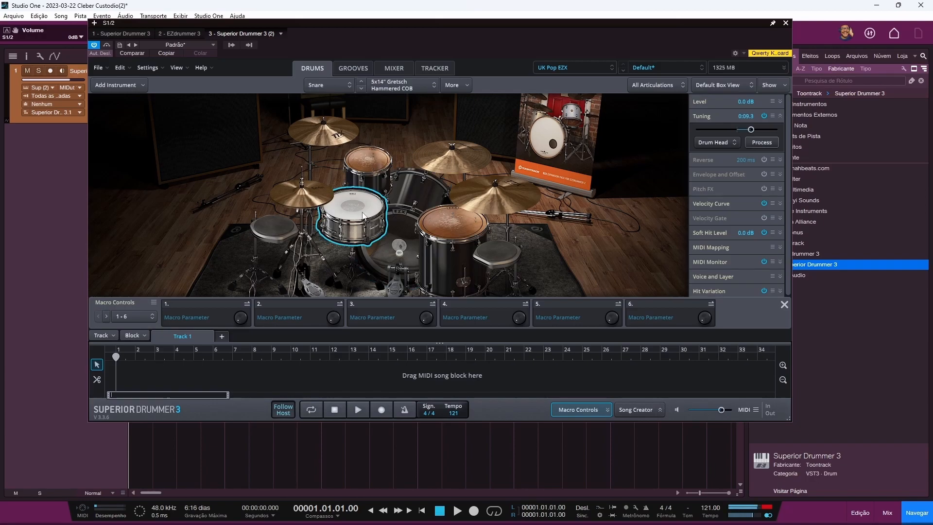
{"action": "left_click", "coordinate": [406, 206], "text": "ctrl"}
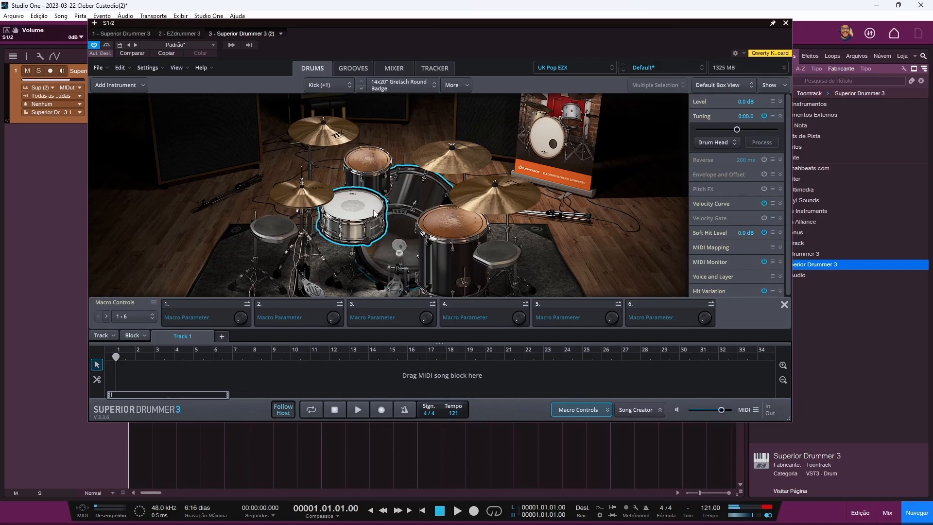
{"action": "left_click_drag", "start_coordinate": [737, 129], "coordinate": [725, 130]}
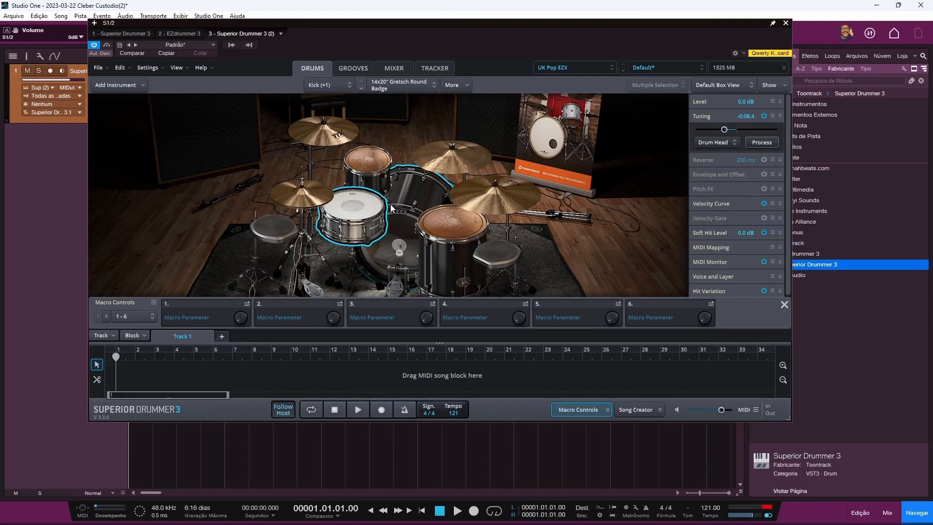
{"action": "left_click", "coordinate": [357, 209]}
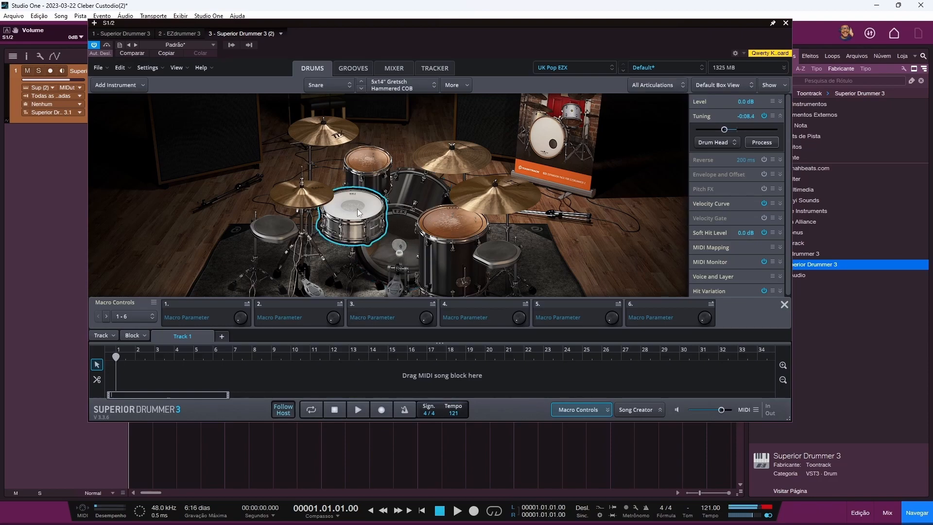
{"action": "left_click", "coordinate": [405, 195]}
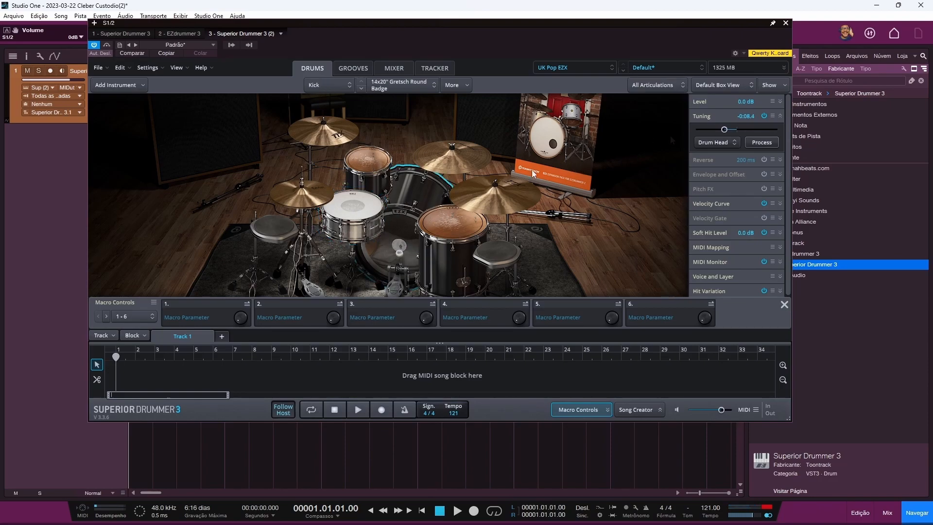
{"action": "left_click", "coordinate": [358, 208], "text": "ctrl"}
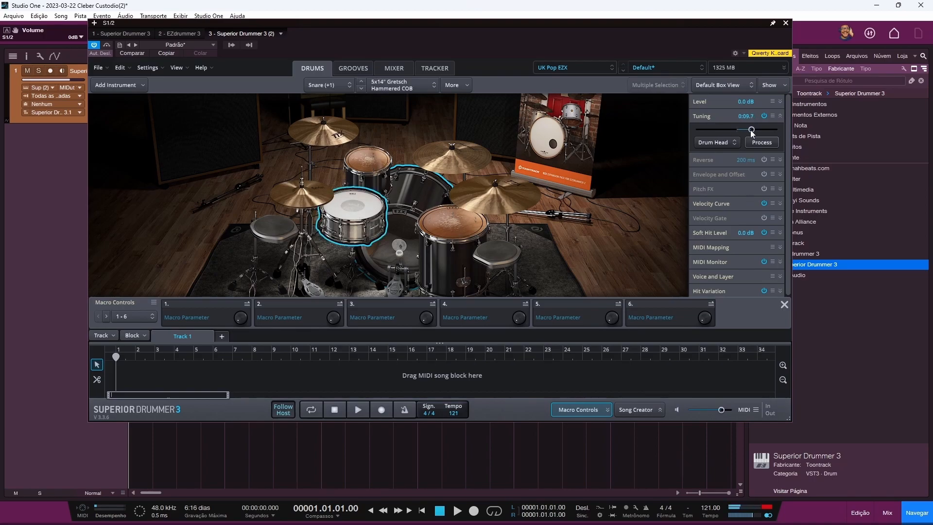
{"action": "left_click", "coordinate": [402, 203]}
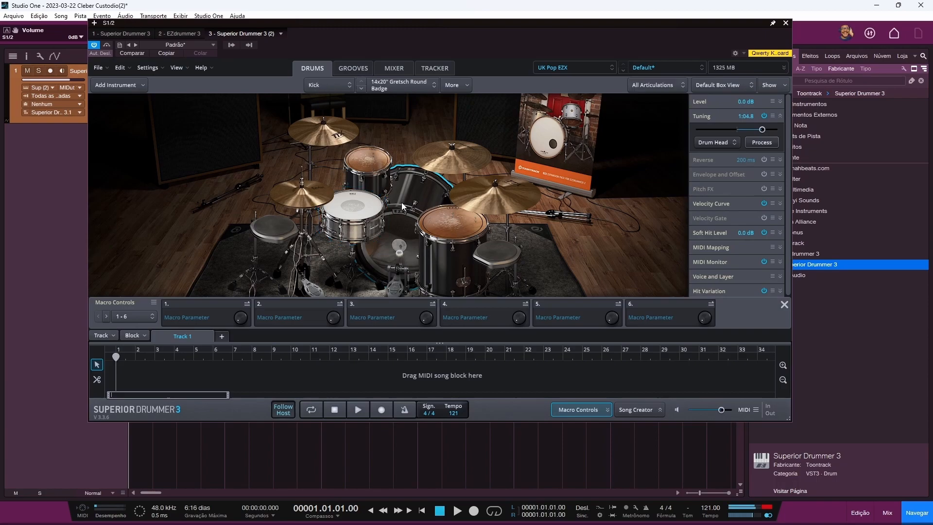
{"action": "left_click", "coordinate": [355, 208]}
{"action": "left_click", "coordinate": [401, 204]}
{"action": "left_click", "coordinate": [356, 207]}
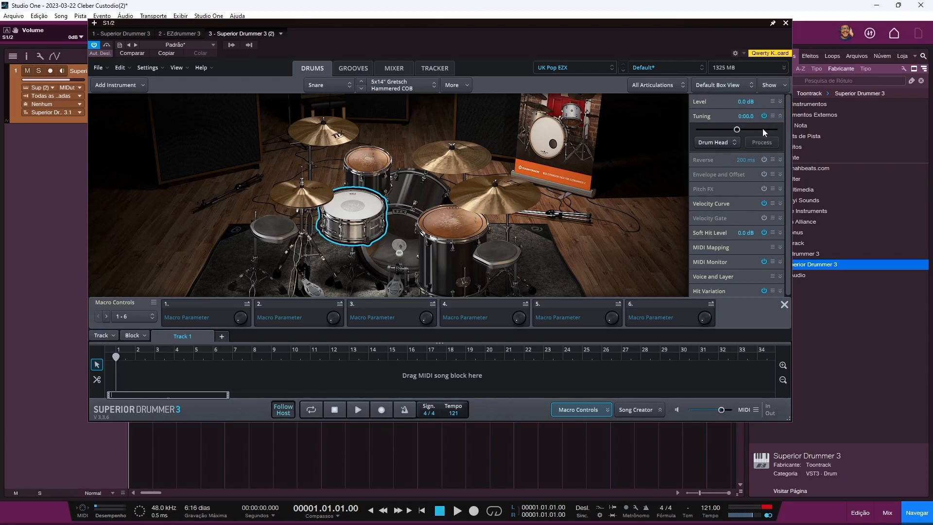
Step: Check the kick and snare tunings back at 0:00.0 and pull the drum track volume to -oo
{"action": "left_click", "coordinate": [404, 194]}
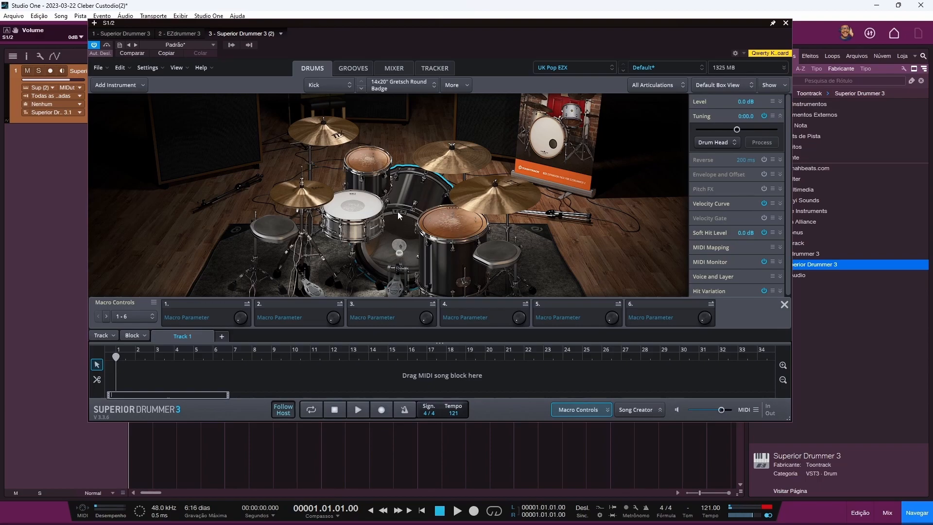
{"action": "left_click", "coordinate": [385, 203]}
{"action": "left_click_drag", "start_coordinate": [70, 80], "coordinate": [51, 78]}
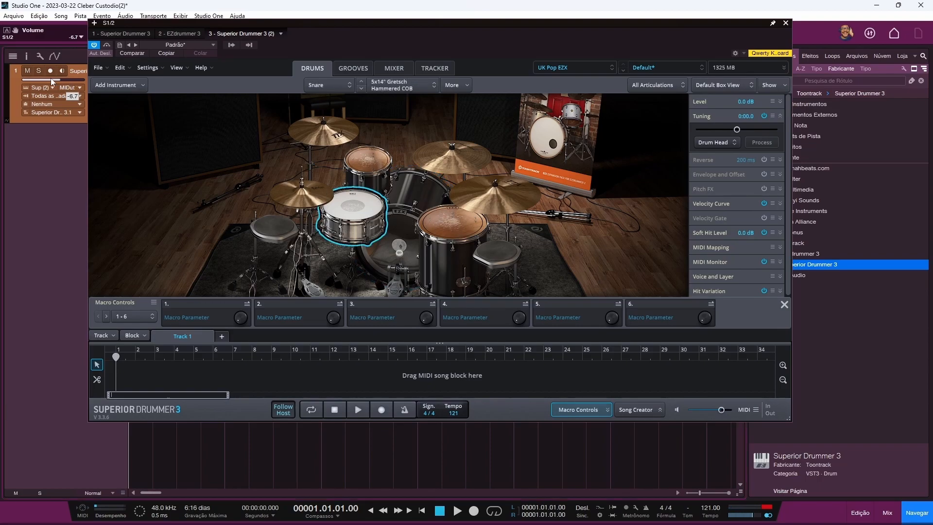
Step: Browse the instrument list, switching between rack tom, hi-hat, claps, Cymbal 1 and kick
{"action": "left_click", "coordinate": [325, 85]}
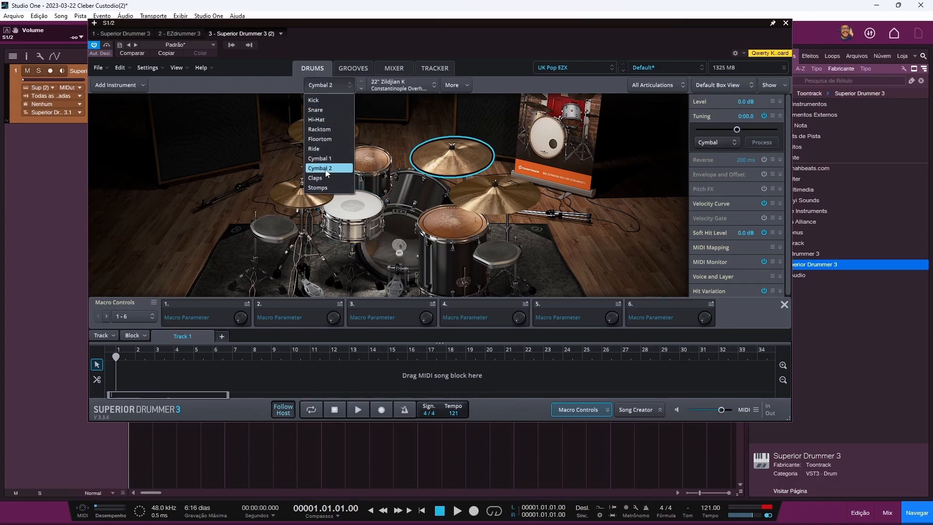
{"action": "left_click", "coordinate": [319, 130]}
{"action": "left_click", "coordinate": [325, 120]}
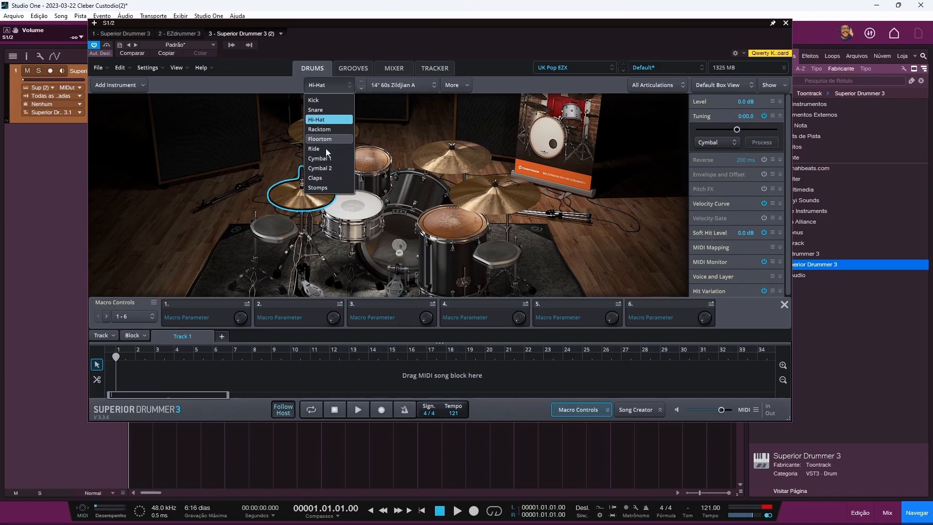
{"action": "left_click", "coordinate": [326, 178]}
{"action": "left_click", "coordinate": [328, 159]}
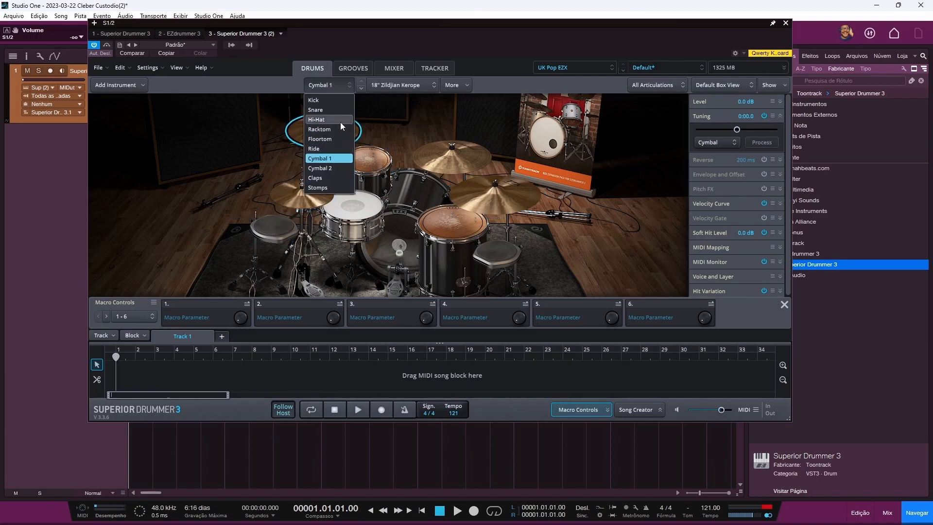
{"action": "left_click", "coordinate": [327, 101]}
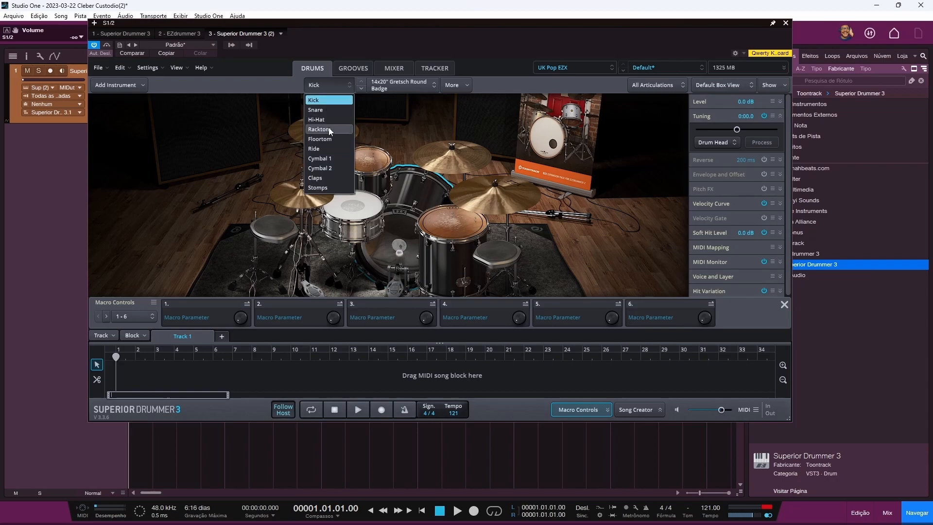
{"action": "left_click", "coordinate": [328, 157], "text": "shift"}
{"action": "left_click", "coordinate": [325, 101]}
Step: Group Kick, Hi-Hat, Ride, Cymbal 2 and Claps in one multi-selection, then select the rack tom
{"action": "left_click", "coordinate": [327, 120], "text": "ctrl"}
{"action": "left_click", "coordinate": [327, 149], "text": "ctrl"}
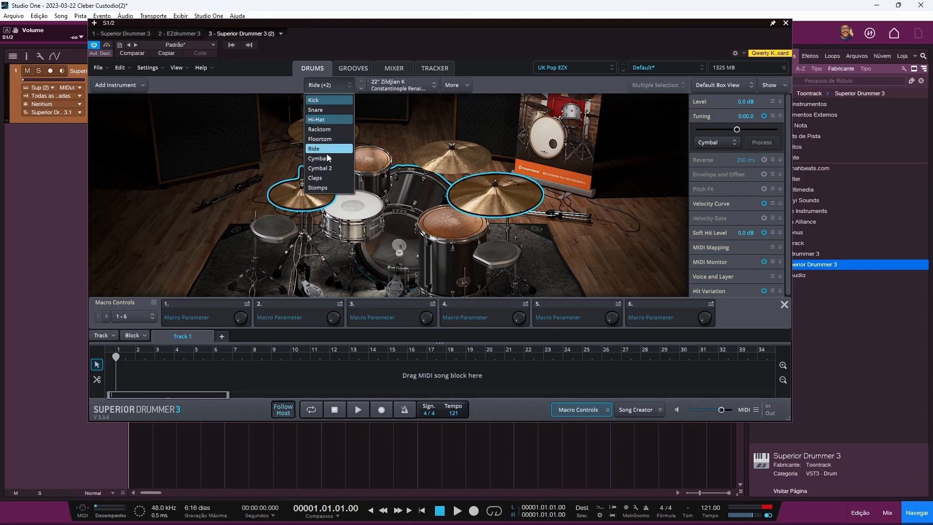
{"action": "left_click", "coordinate": [328, 167], "text": "ctrl"}
{"action": "left_click", "coordinate": [329, 178], "text": "ctrl"}
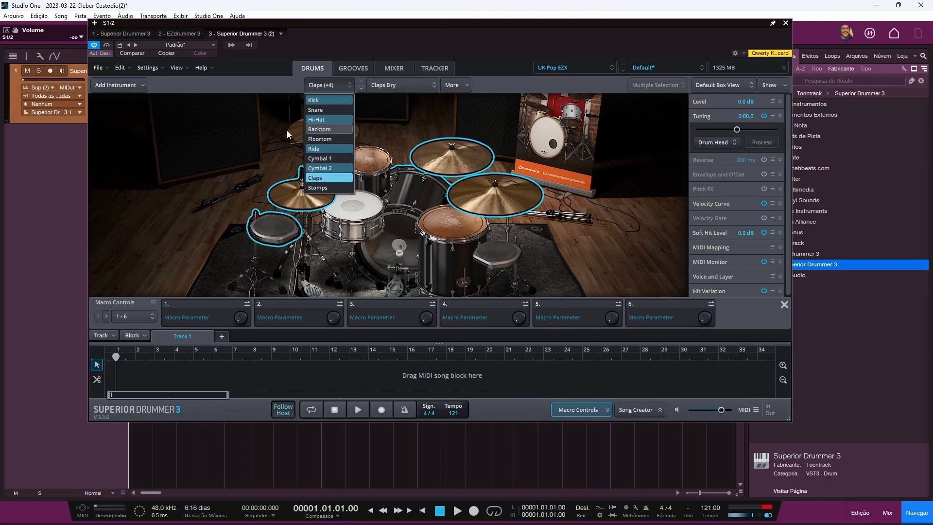
{"action": "left_click", "coordinate": [256, 130]}
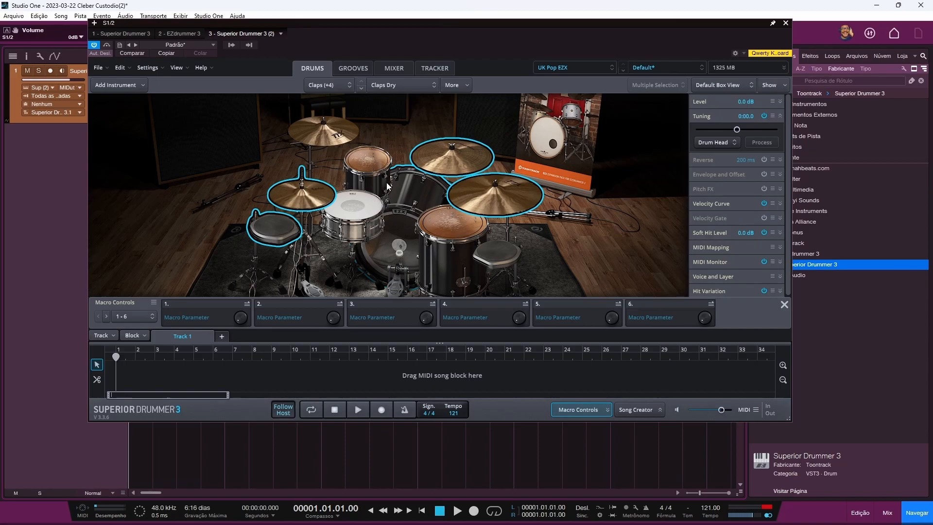
{"action": "left_click", "coordinate": [375, 156]}
Step: Inspect the snare, rack tom, right crash and floor tom, ending on the 14x20" Gretsch Round Badge kick
{"action": "left_click", "coordinate": [358, 209]}
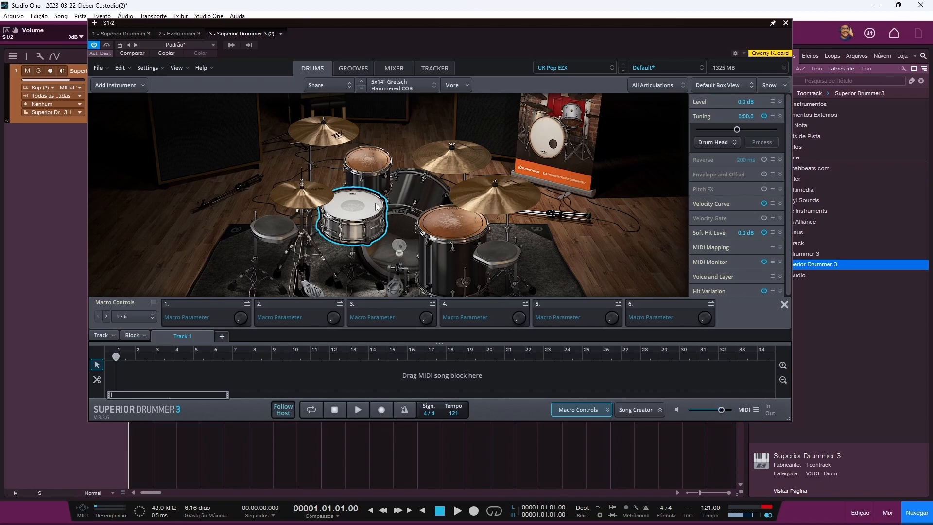
{"action": "left_click", "coordinate": [376, 159]}
{"action": "left_click", "coordinate": [450, 168]}
{"action": "left_click", "coordinate": [471, 192]}
{"action": "left_click", "coordinate": [443, 222]}
{"action": "left_click", "coordinate": [407, 191]}
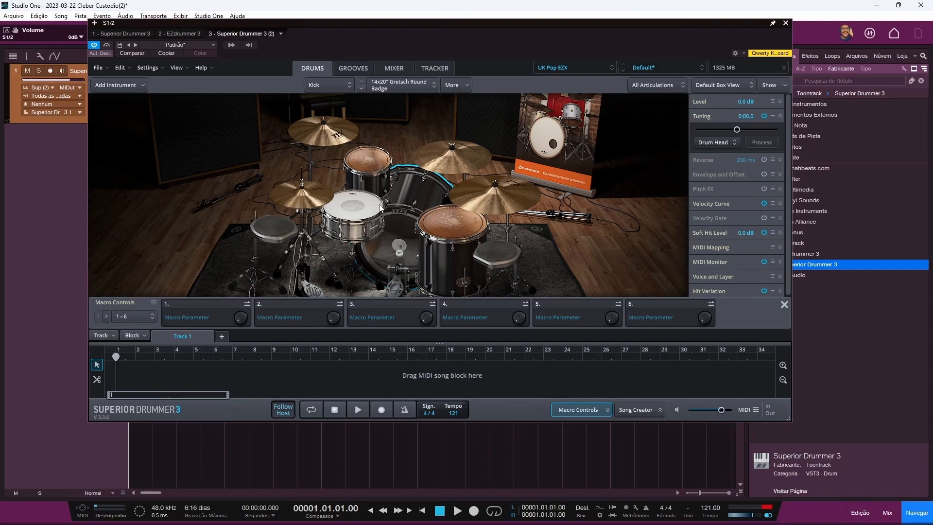
{"action": "mouse_move", "coordinate": [380, 208]}
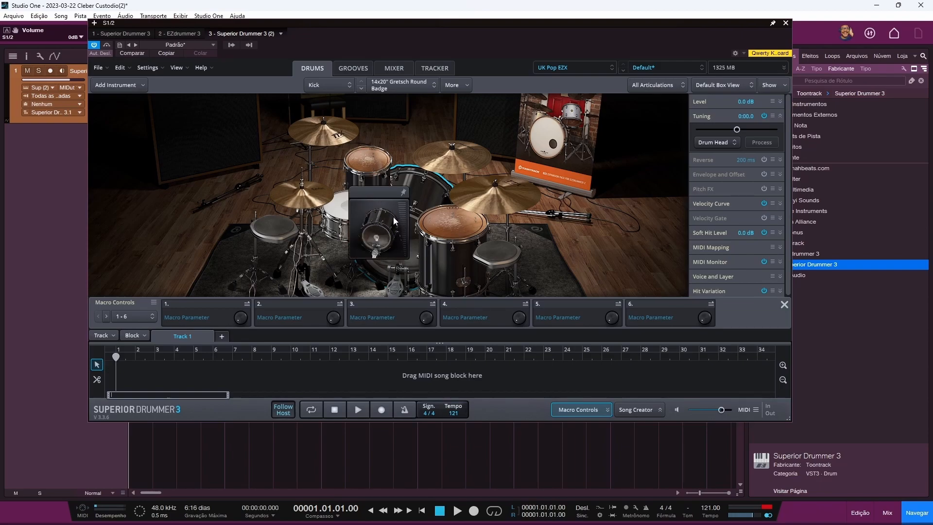
Step: Select the 5x14" Gretsch Hammered COB snare and play its preview pad at several velocities
{"action": "left_click", "coordinate": [355, 205]}
{"action": "mouse_move", "coordinate": [355, 204]}
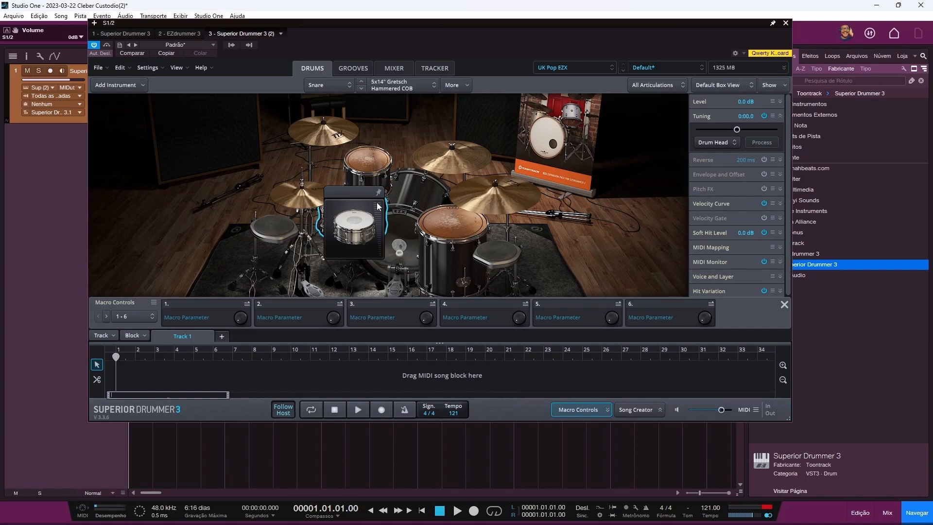
{"action": "left_click", "coordinate": [380, 245]}
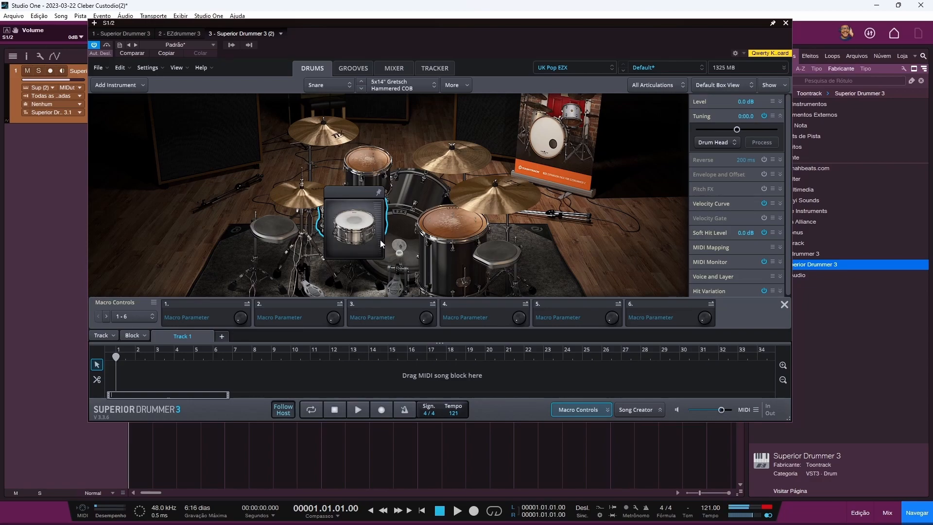
{"action": "left_click", "coordinate": [378, 218]}
{"action": "left_click", "coordinate": [377, 209]}
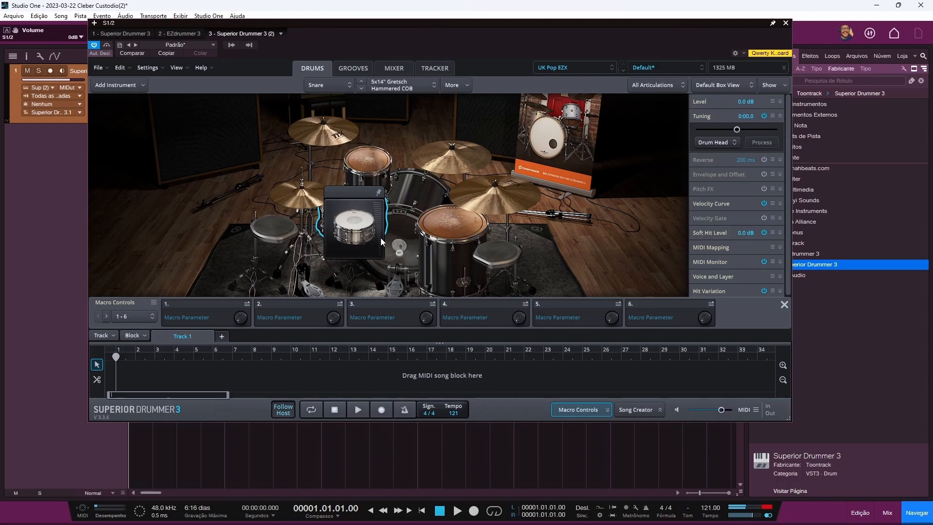
{"action": "left_click", "coordinate": [379, 222]}
{"action": "left_click", "coordinate": [379, 207]}
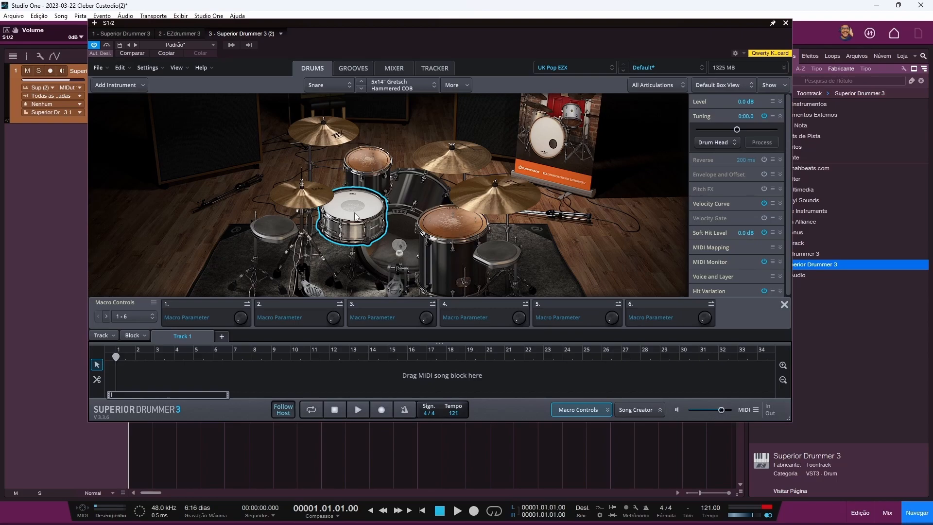
Step: Add an EZdrummer 2 Shaker 1 instrument to the kit via Future Hit Instrument > Shaker
{"action": "left_click", "coordinate": [126, 87]}
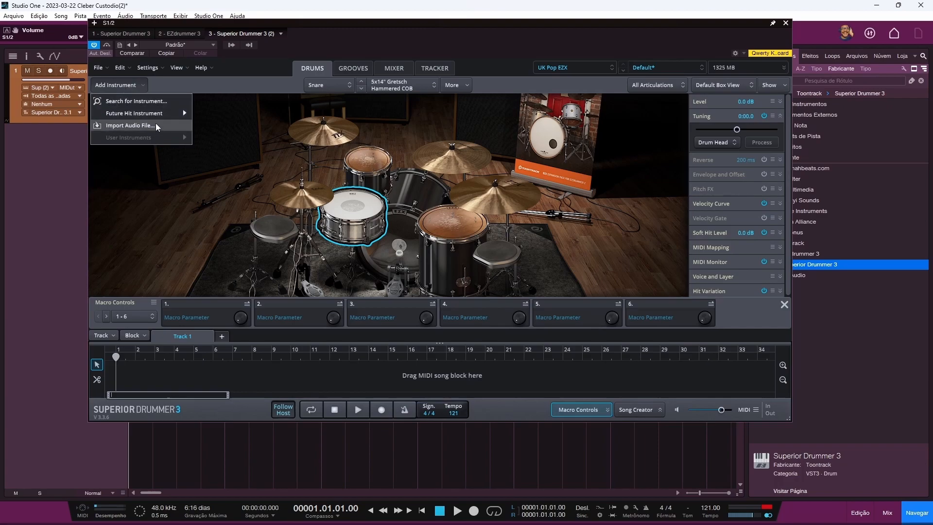
{"action": "left_click", "coordinate": [131, 101]}
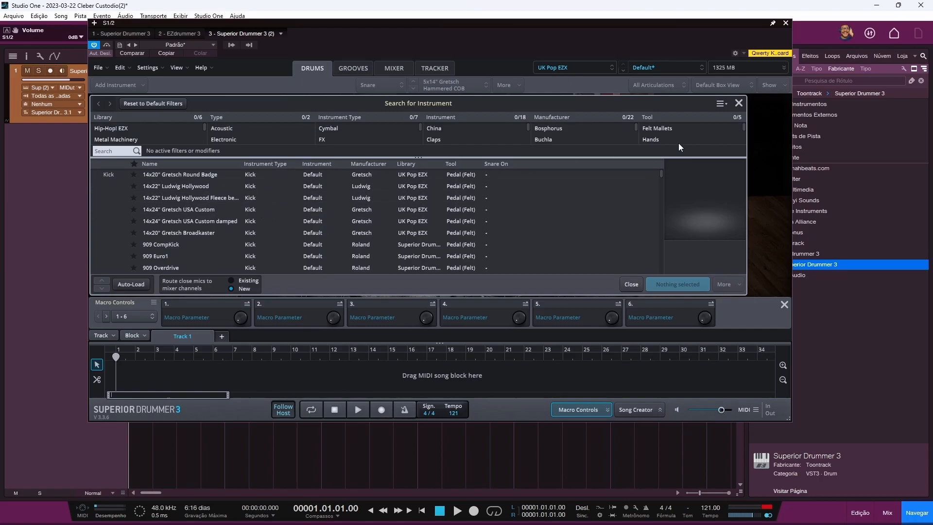
{"action": "left_click", "coordinate": [739, 104]}
{"action": "left_click", "coordinate": [119, 85]}
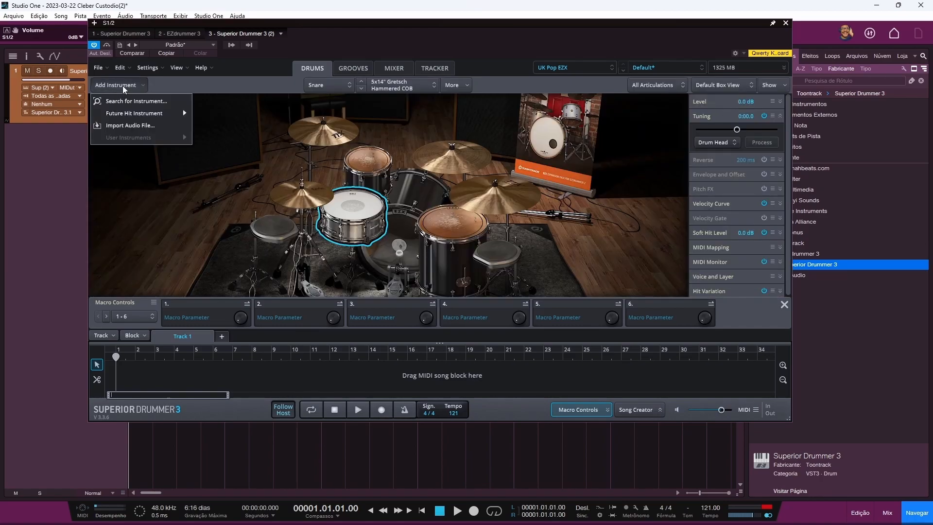
{"action": "mouse_move", "coordinate": [123, 112]}
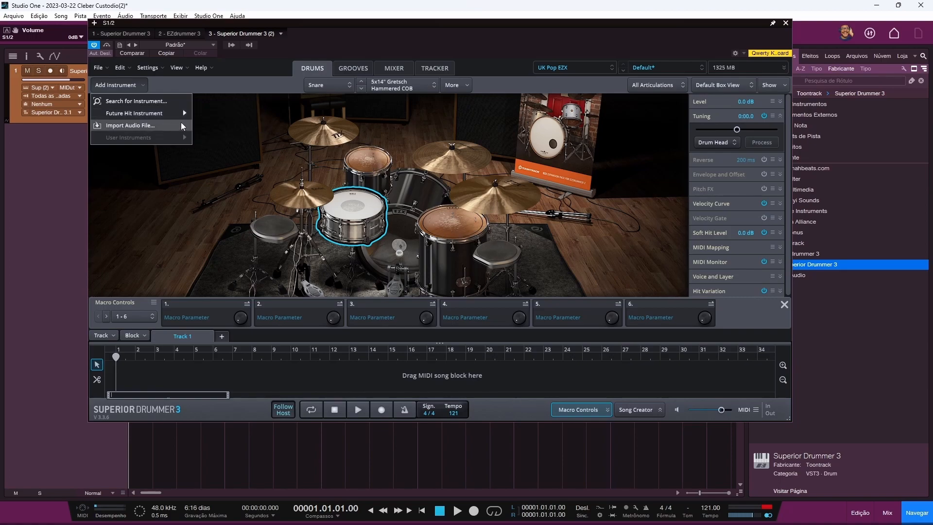
{"action": "left_click", "coordinate": [221, 115]}
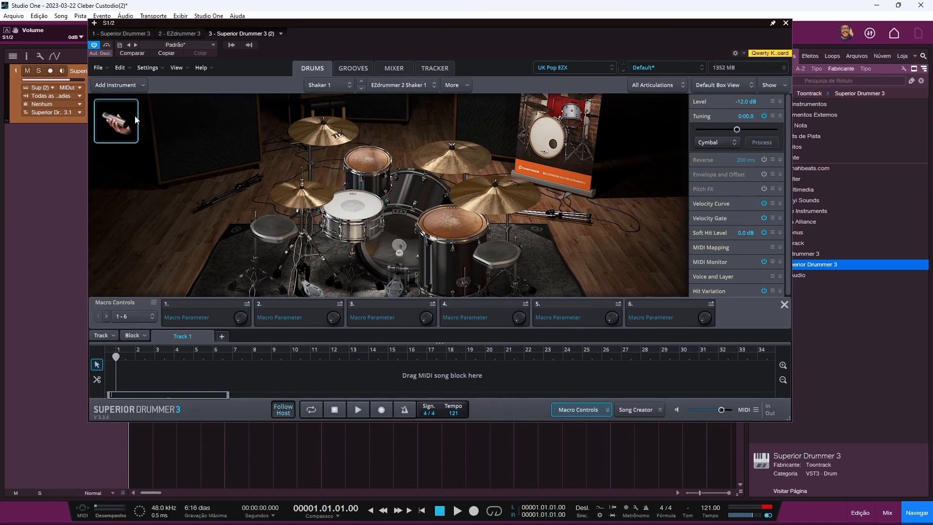
Step: Add a Future Hit Tambourine (EZdrummer 2 Tambourine 1) to the kit at -3.0 dB
{"action": "left_click", "coordinate": [124, 85]}
{"action": "mouse_move", "coordinate": [181, 117]}
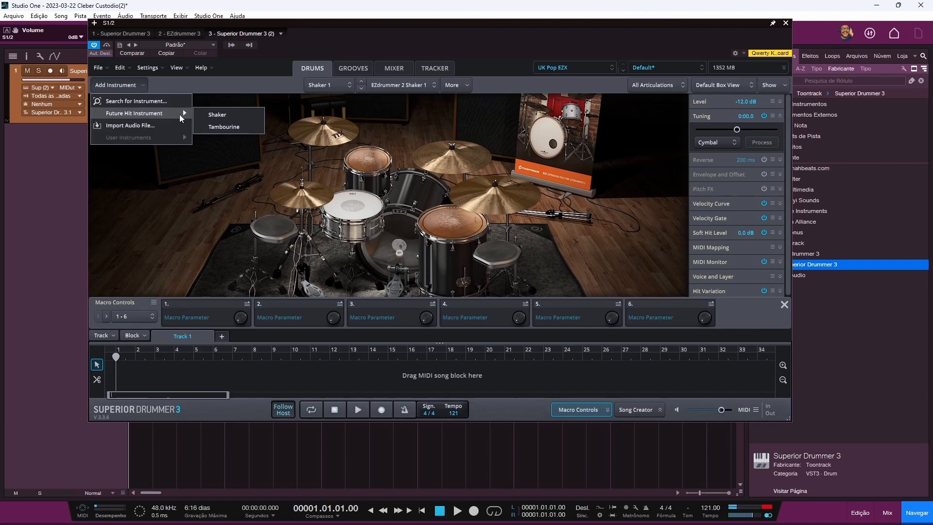
{"action": "left_click", "coordinate": [224, 127]}
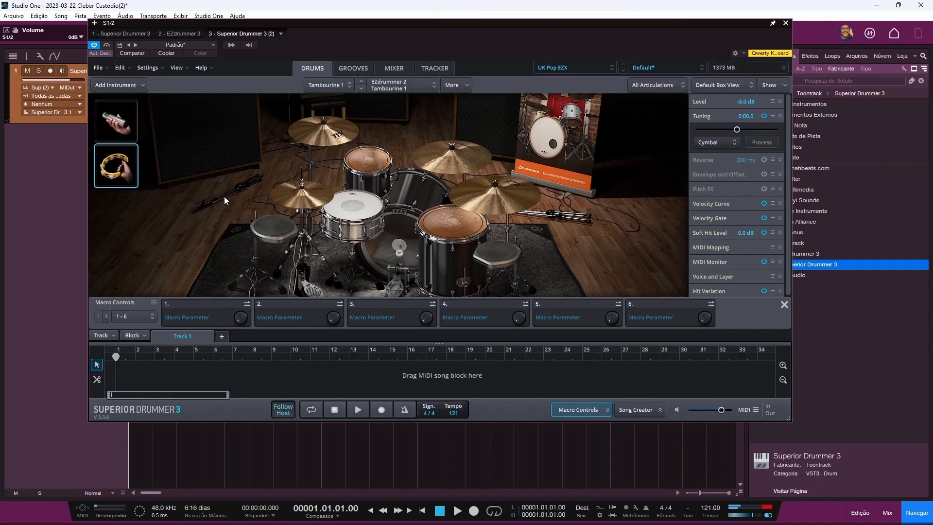
{"action": "left_click", "coordinate": [121, 84]}
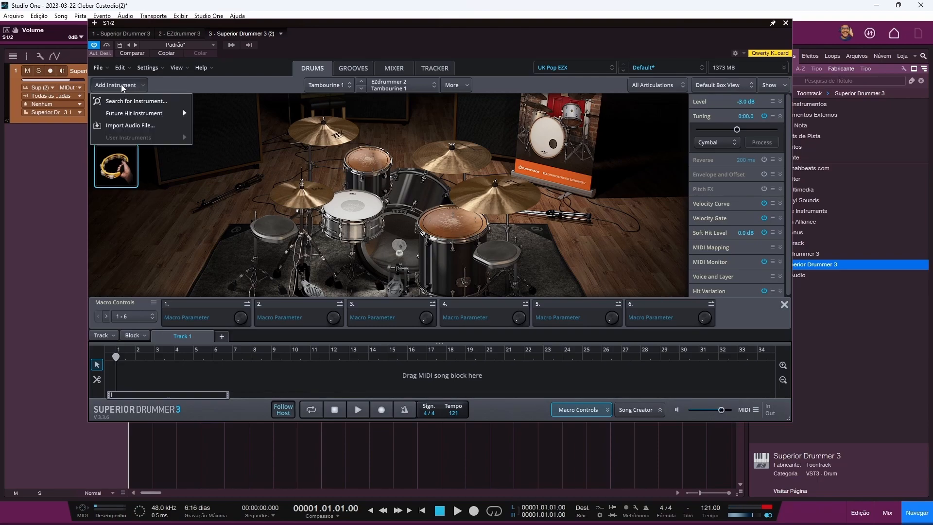
Step: Import the K.wav sample as a new Kick-type instrument, Instrument 1
{"action": "left_click", "coordinate": [132, 127]}
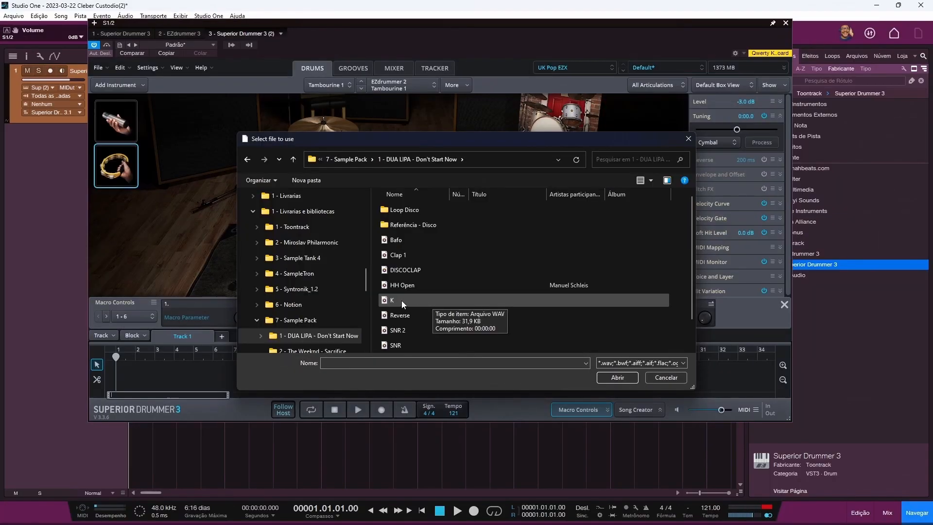
{"action": "double_click", "coordinate": [397, 299]}
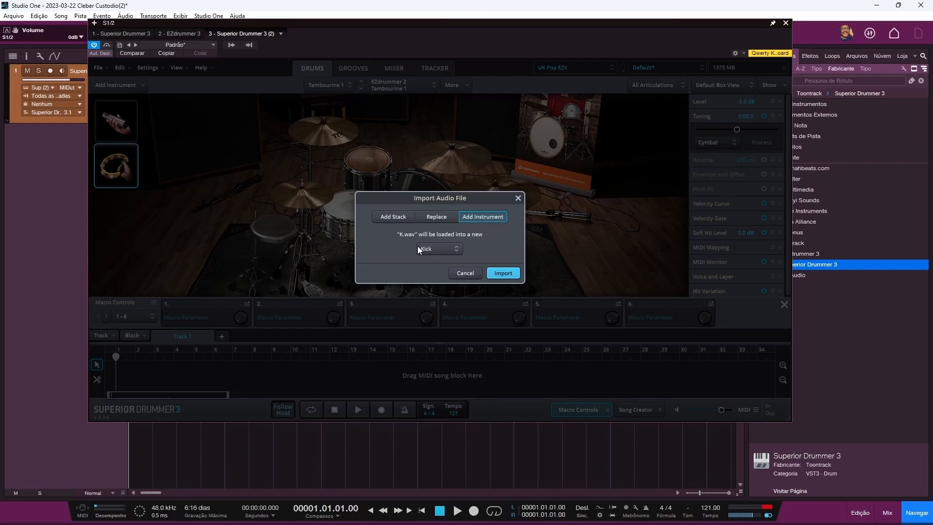
{"action": "left_click", "coordinate": [437, 250]}
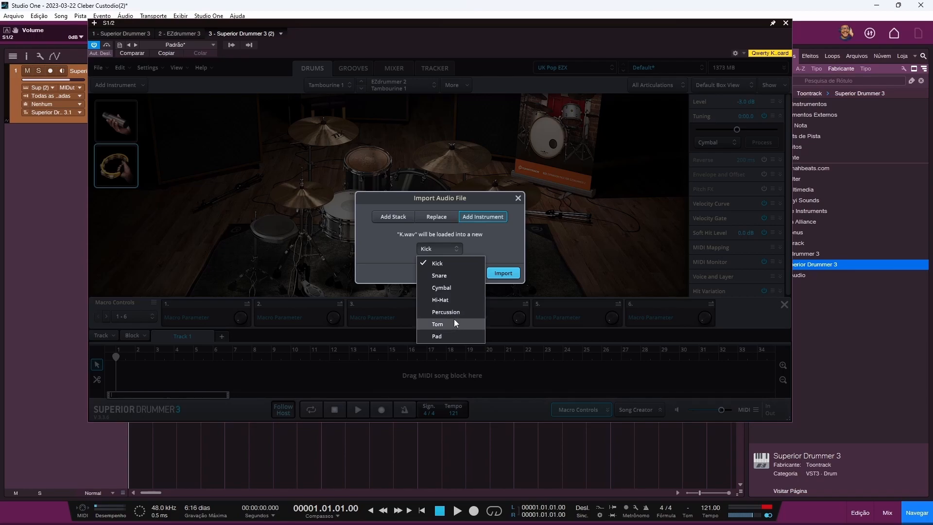
{"action": "left_click", "coordinate": [485, 250]}
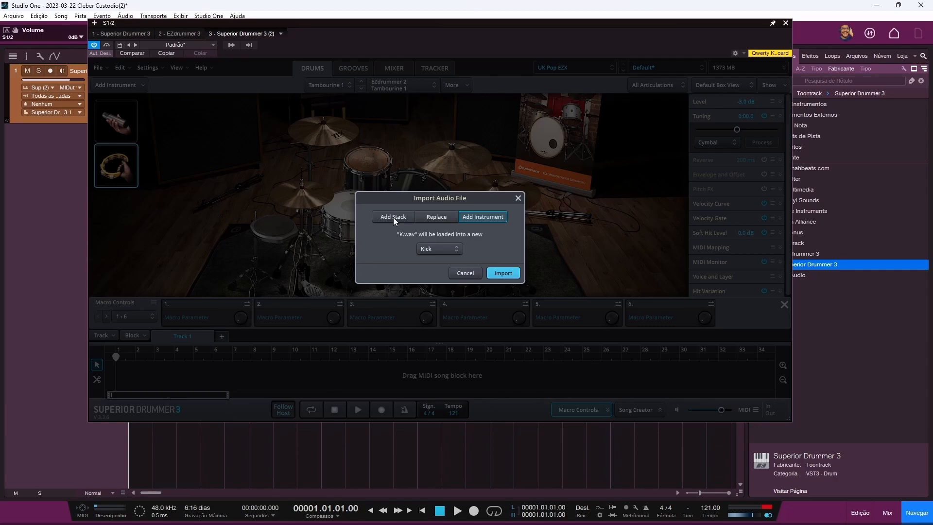
{"action": "left_click", "coordinate": [504, 273]}
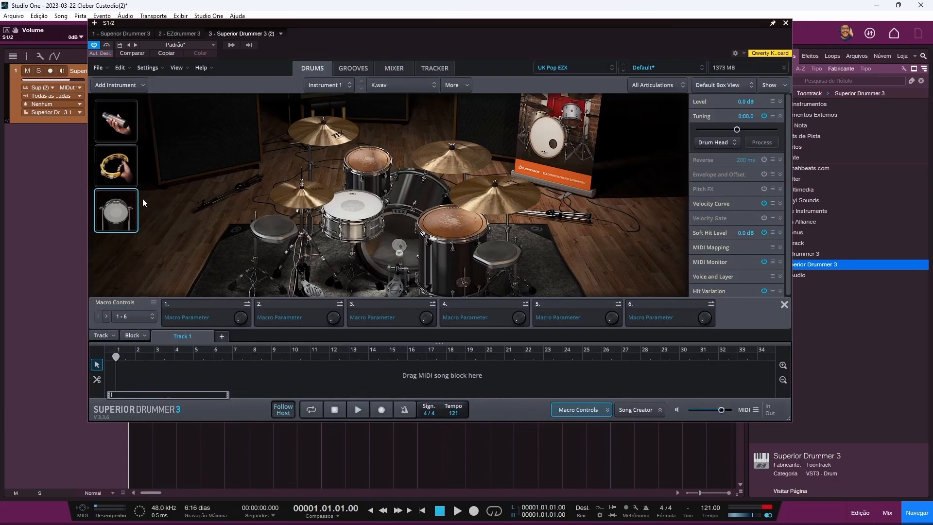
Step: Audition the imported K.wav instrument and lower its level to -13.6 dB
{"action": "left_click", "coordinate": [119, 211]}
{"action": "left_click", "coordinate": [405, 223]}
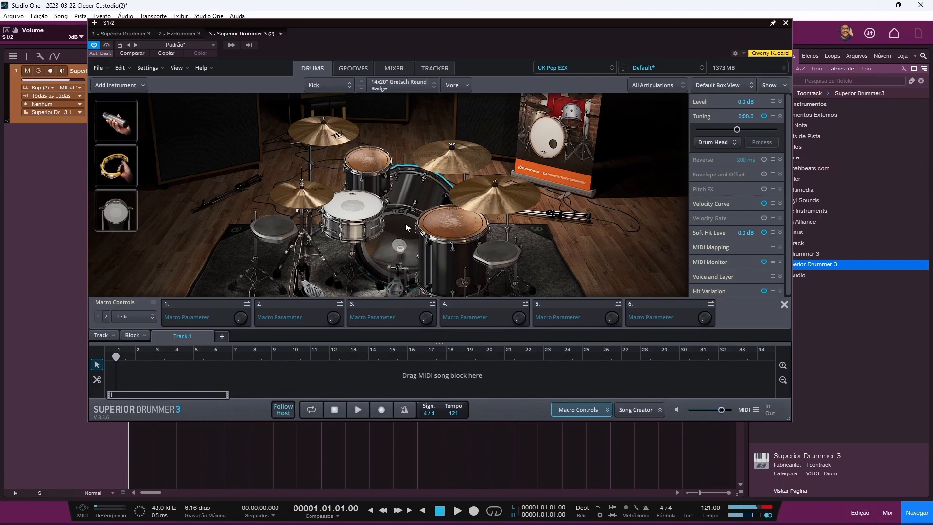
{"action": "left_click", "coordinate": [116, 216]}
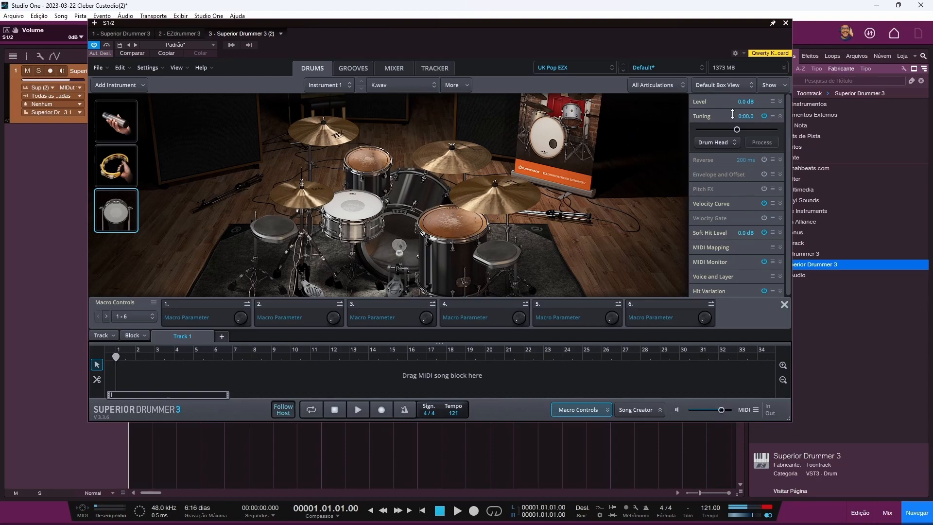
{"action": "left_click", "coordinate": [780, 102]}
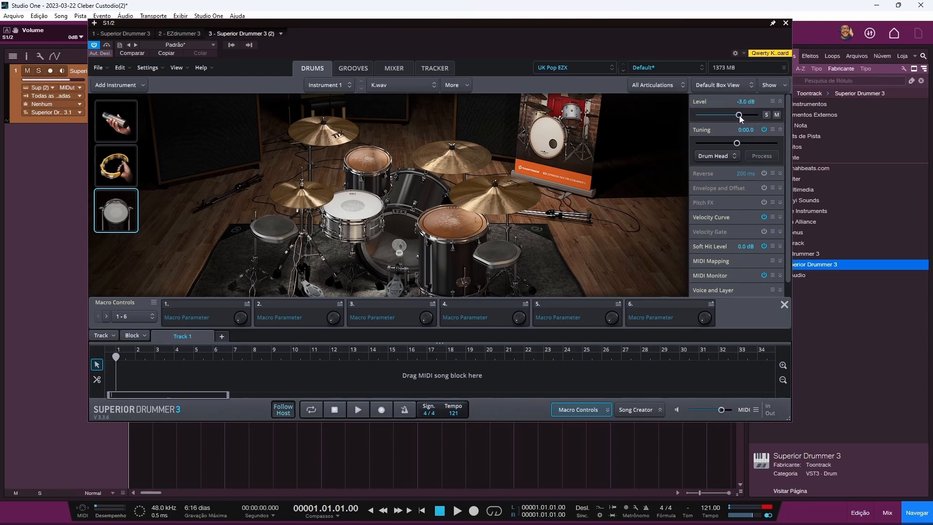
{"action": "left_click", "coordinate": [113, 215]}
Step: Remove the shaker, Tambourine 1 and the K.wav Instrument 1 from the kit
{"action": "left_click", "coordinate": [126, 130]}
{"action": "left_click", "coordinate": [126, 168]}
{"action": "right_click", "coordinate": [126, 121]}
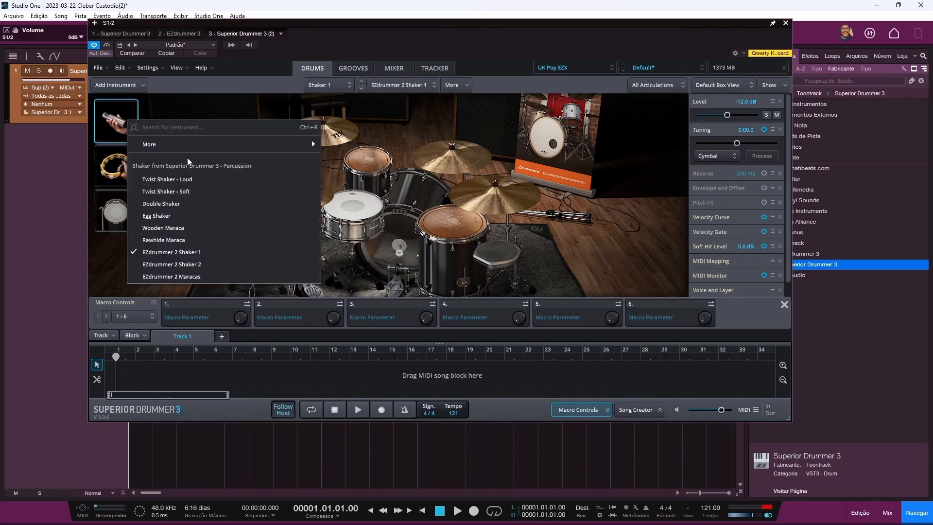
{"action": "mouse_move", "coordinate": [194, 146]}
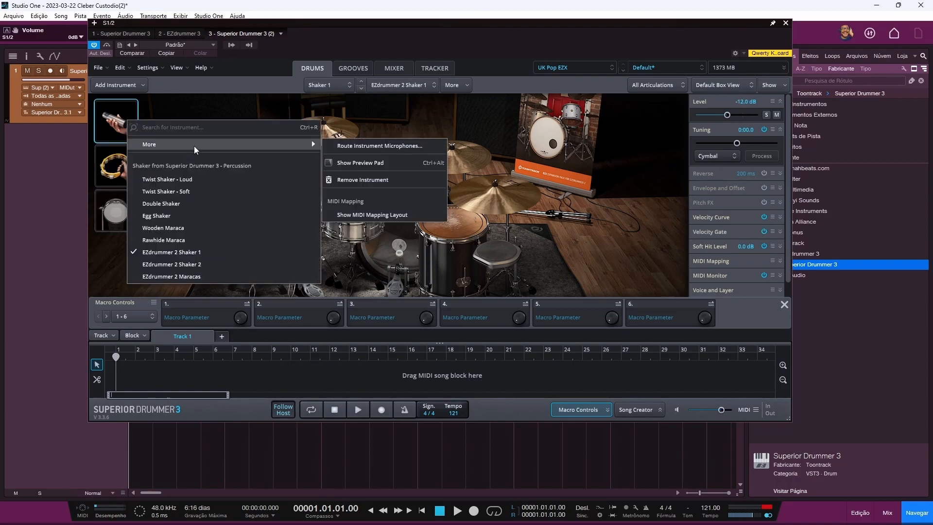
{"action": "left_click", "coordinate": [361, 181]}
{"action": "right_click", "coordinate": [128, 126]}
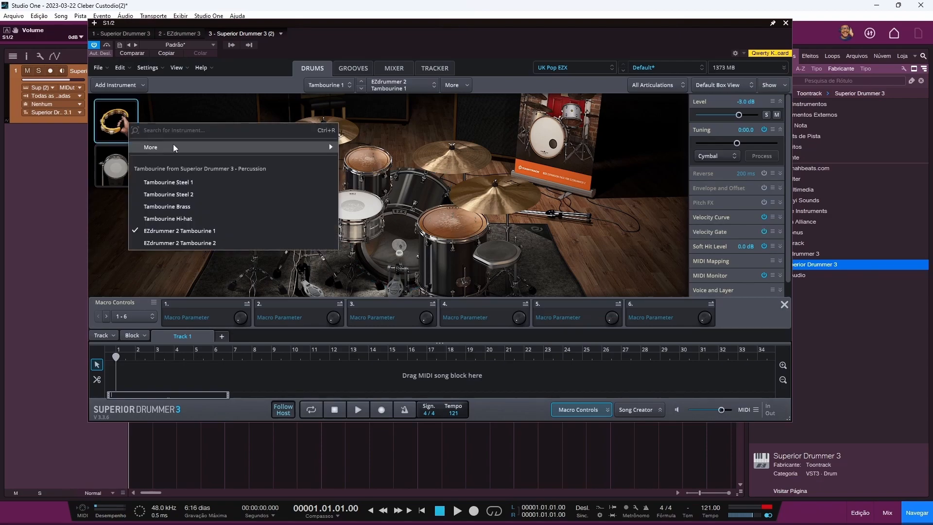
{"action": "mouse_move", "coordinate": [205, 149]}
{"action": "left_click", "coordinate": [365, 181]}
{"action": "right_click", "coordinate": [128, 118]}
{"action": "mouse_move", "coordinate": [167, 142]}
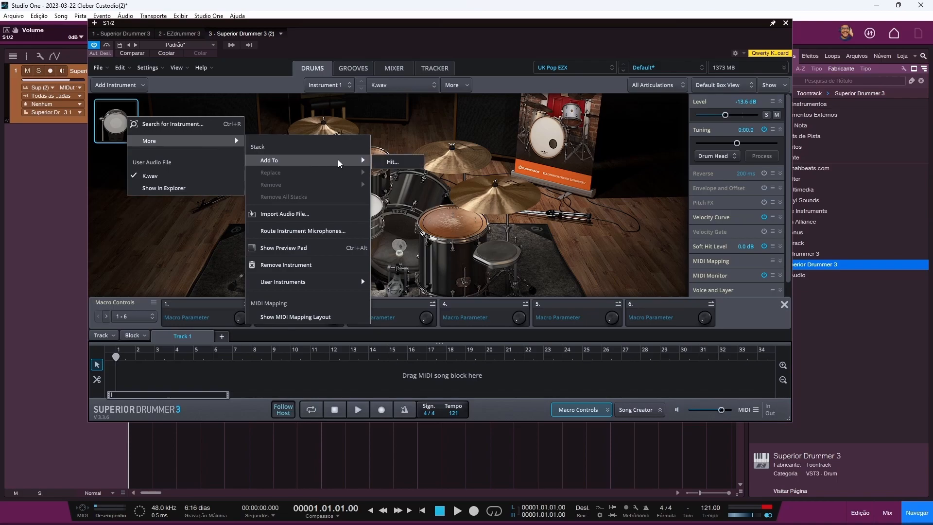
{"action": "left_click", "coordinate": [313, 265]}
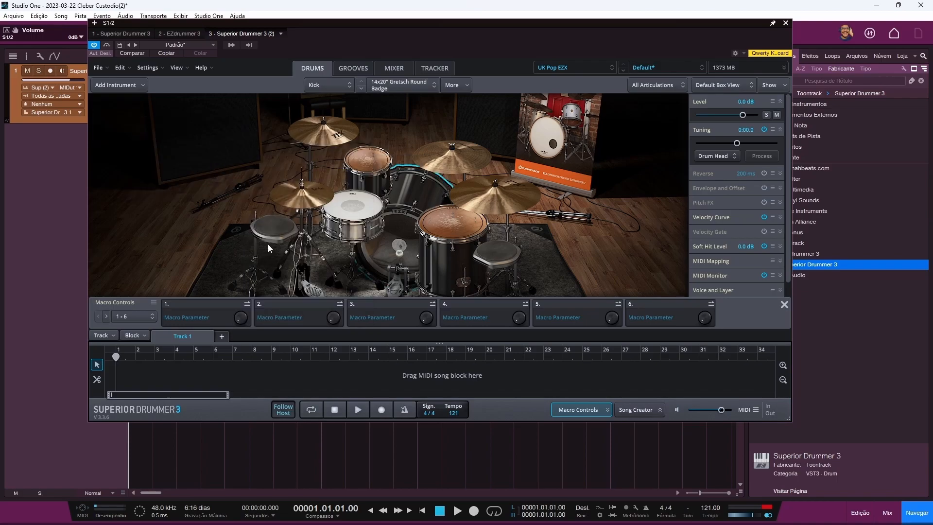